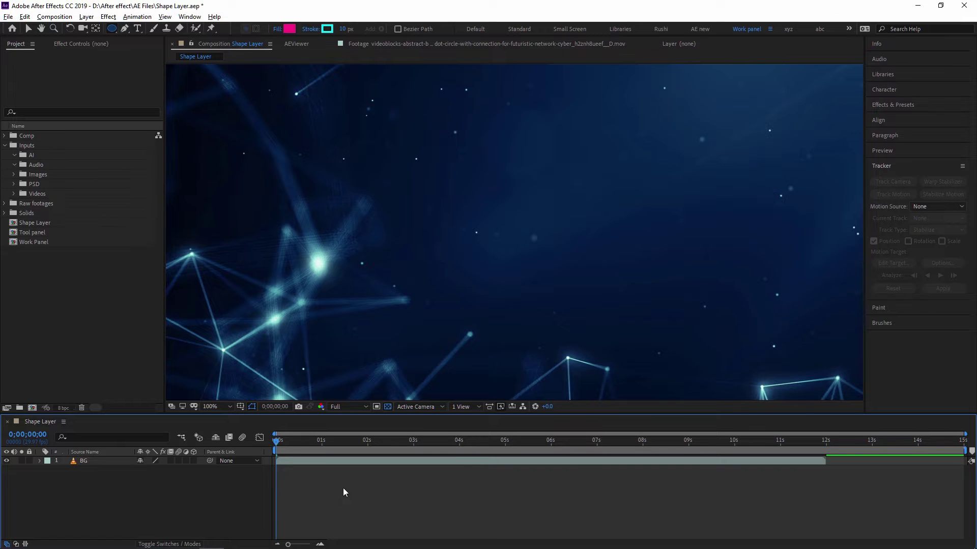
# Add Shape Layer 1 from the Layer > New menu and Shape Layer 2 from the timeline context menu
pyautogui.click(91, 18)
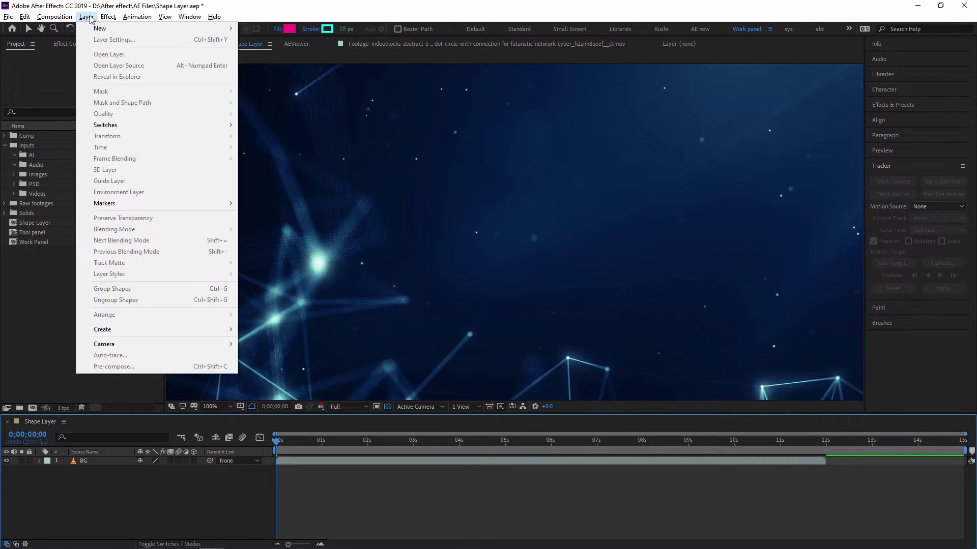
pyautogui.moveTo(102, 29)
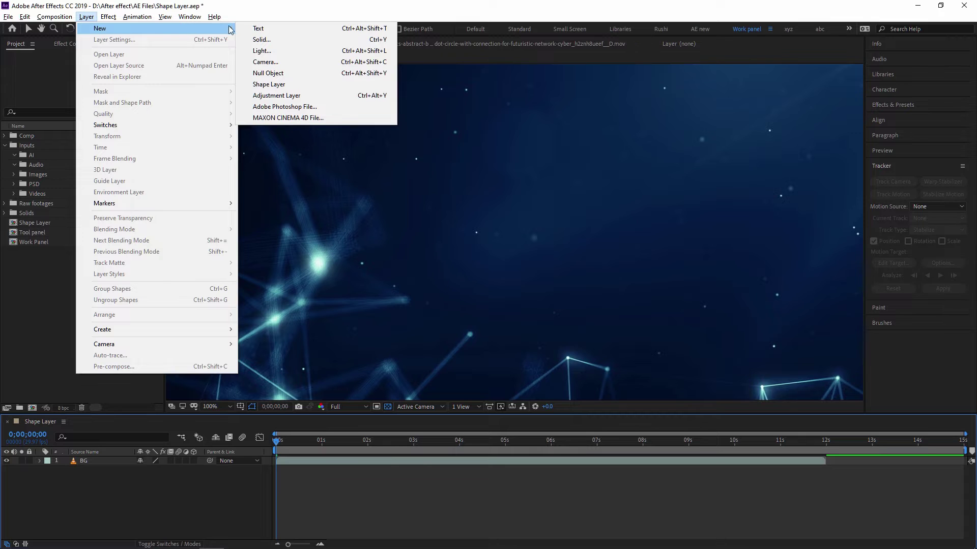
pyautogui.click(297, 85)
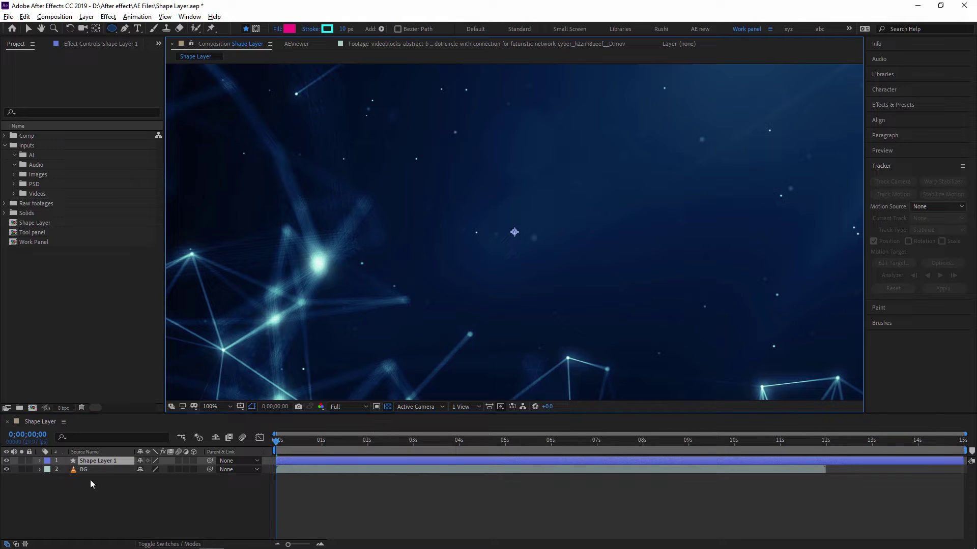
pyautogui.click(105, 461)
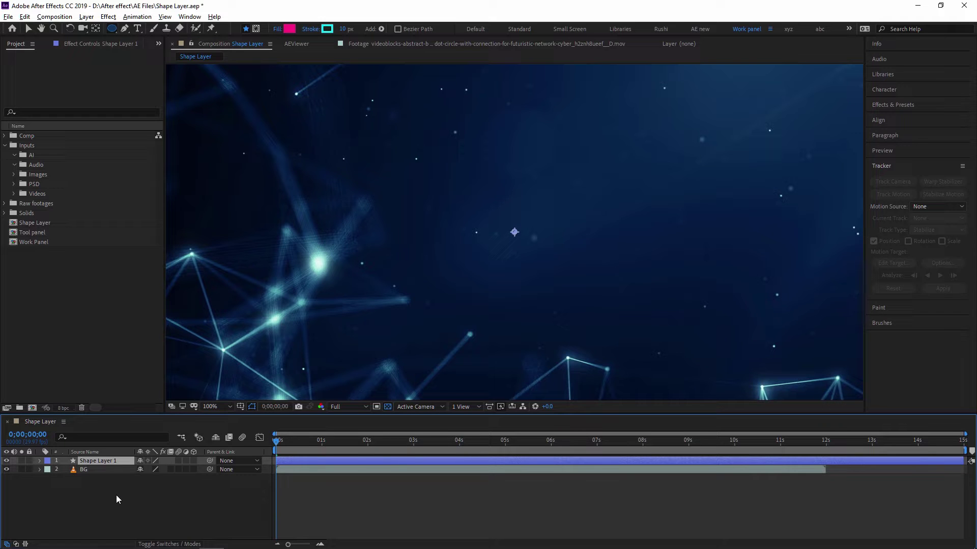
pyautogui.rightClick(136, 501)
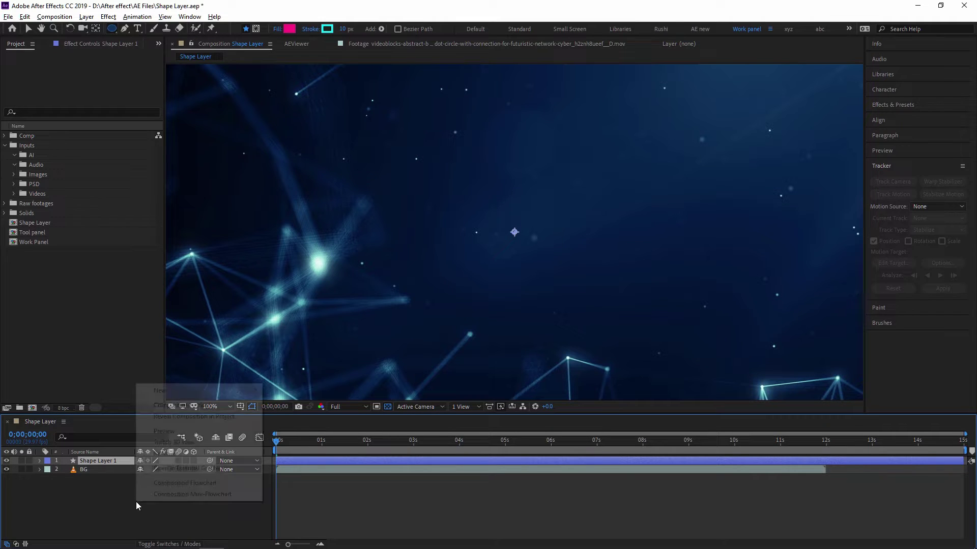
pyautogui.moveTo(217, 396)
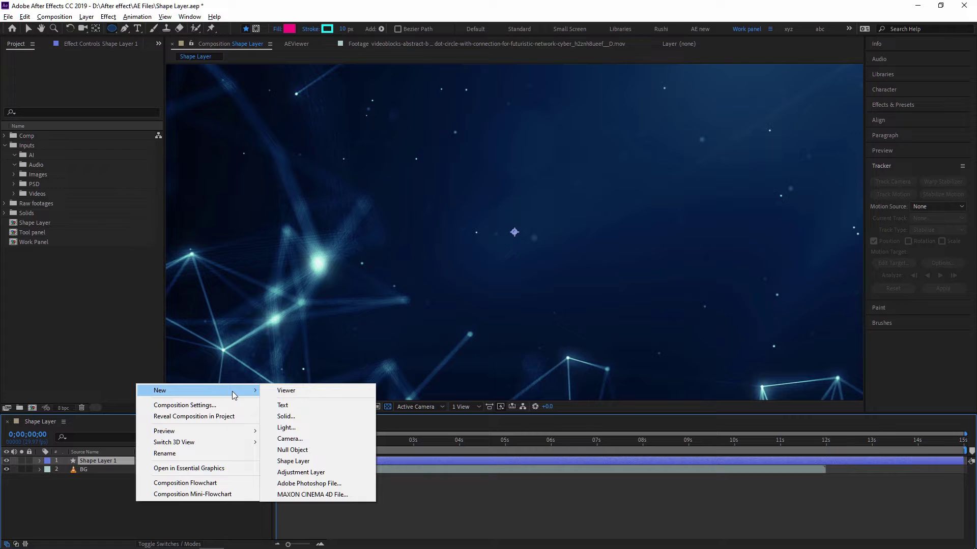
pyautogui.click(307, 462)
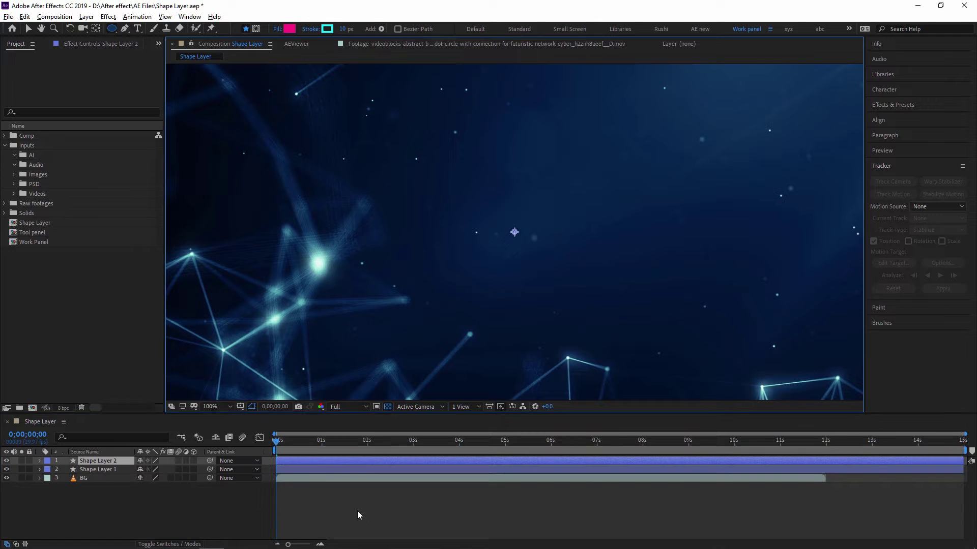
# Delete Shape Layer 2 and select Shape Layer 1
pyautogui.press('Delete')
pyautogui.click(115, 461)
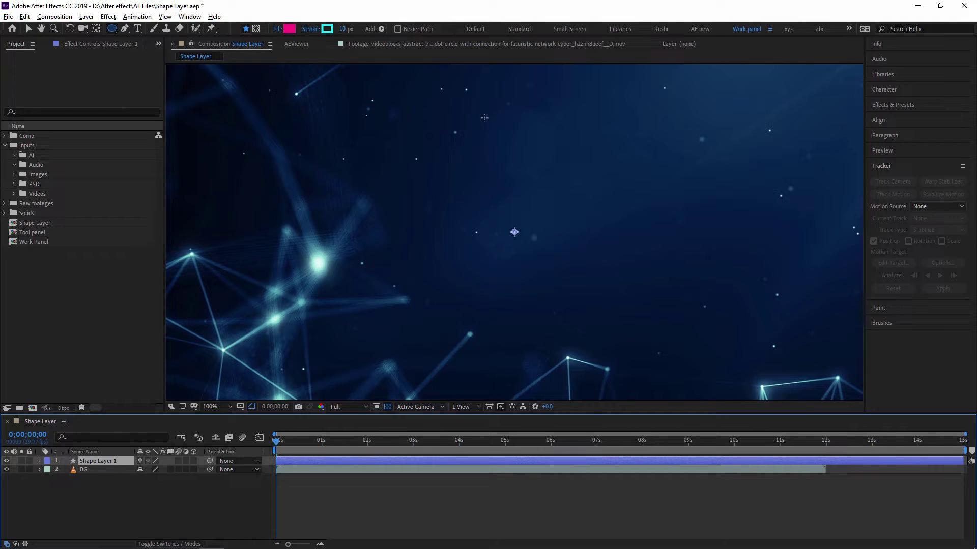
pyautogui.scroll(-2, 524, 153)
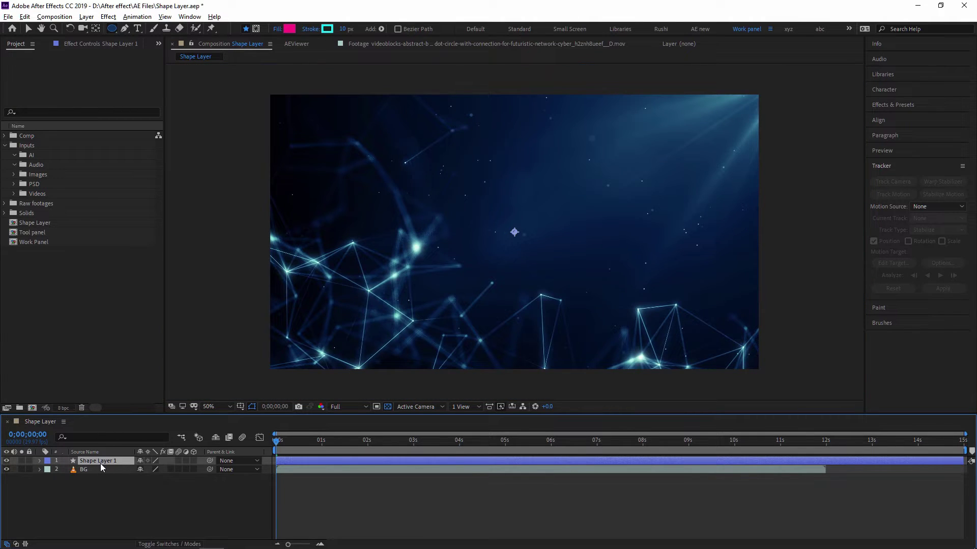
pyautogui.click(112, 31)
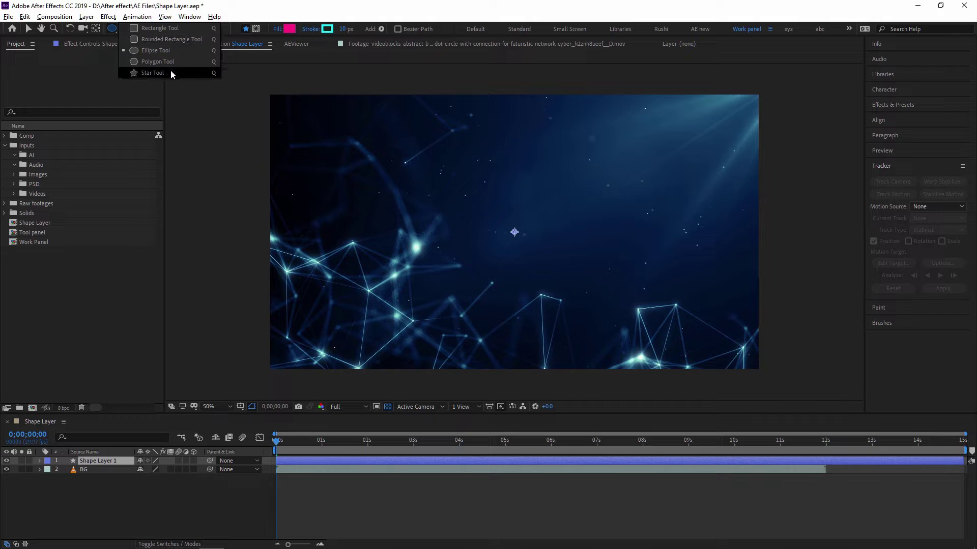
# Draw Rectangle 1 across the middle of the composition and expand its properties
pyautogui.click(163, 28)
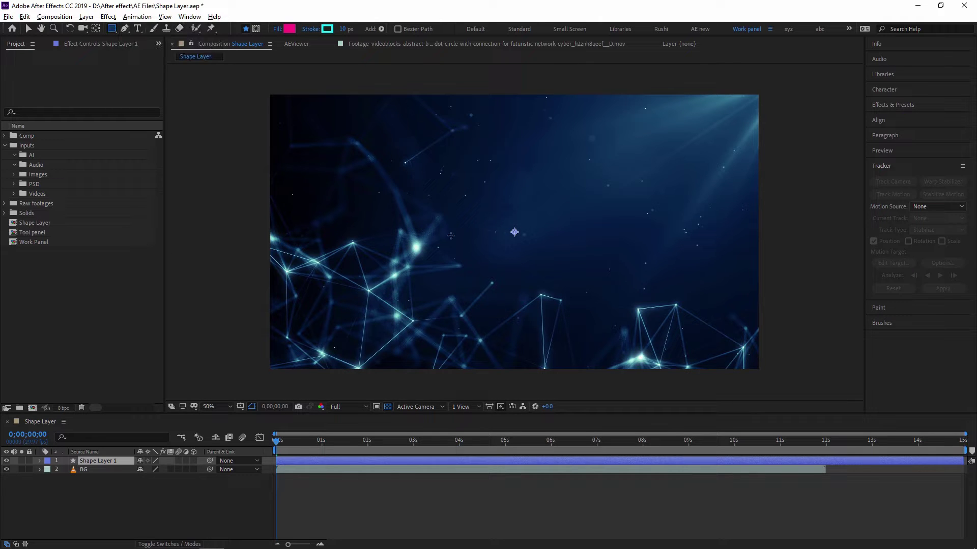
pyautogui.moveTo(379, 157)
pyautogui.mouseDown()
pyautogui.moveTo(476, 230)
pyautogui.moveTo(655, 309)
pyautogui.mouseUp()
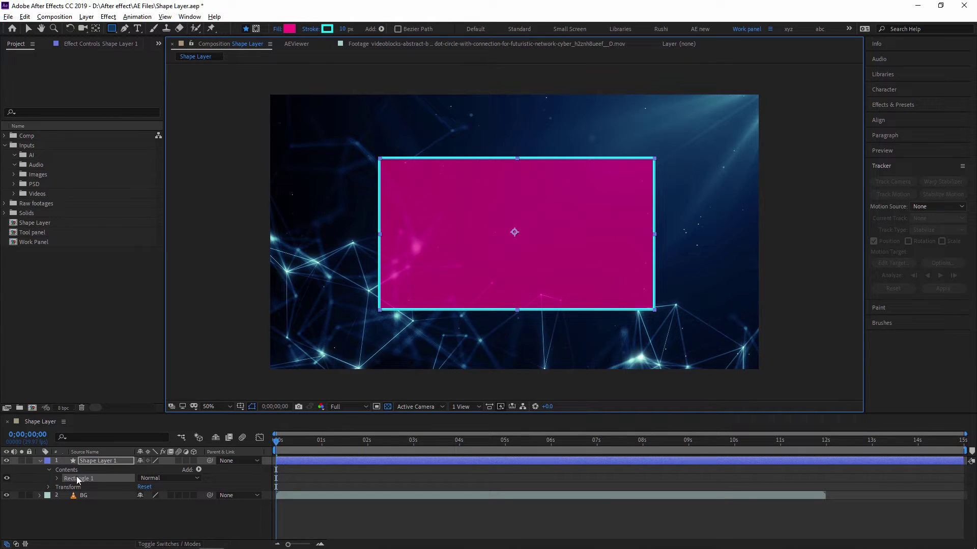
pyautogui.click(57, 479)
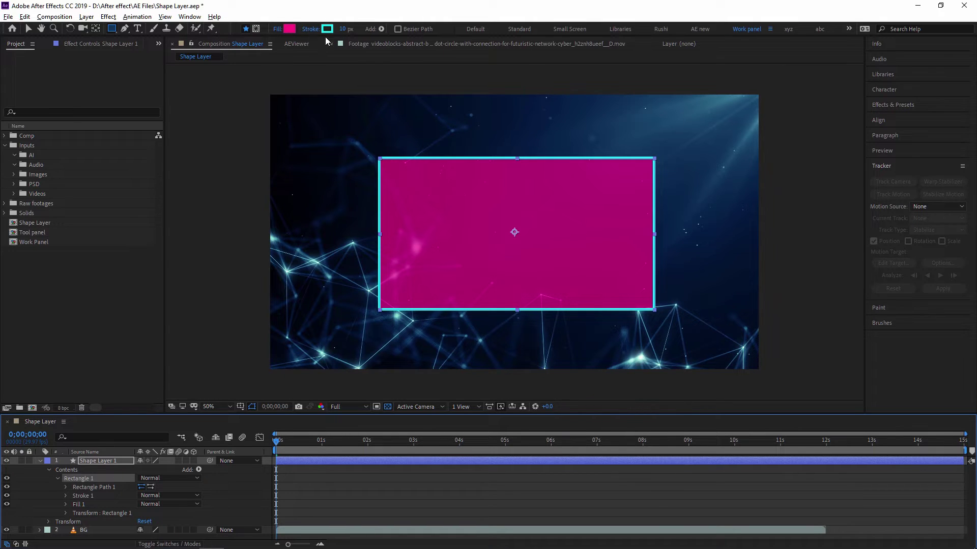
# Change Rectangle 1's fill colour from magenta to orange FF8A00
pyautogui.click(289, 30)
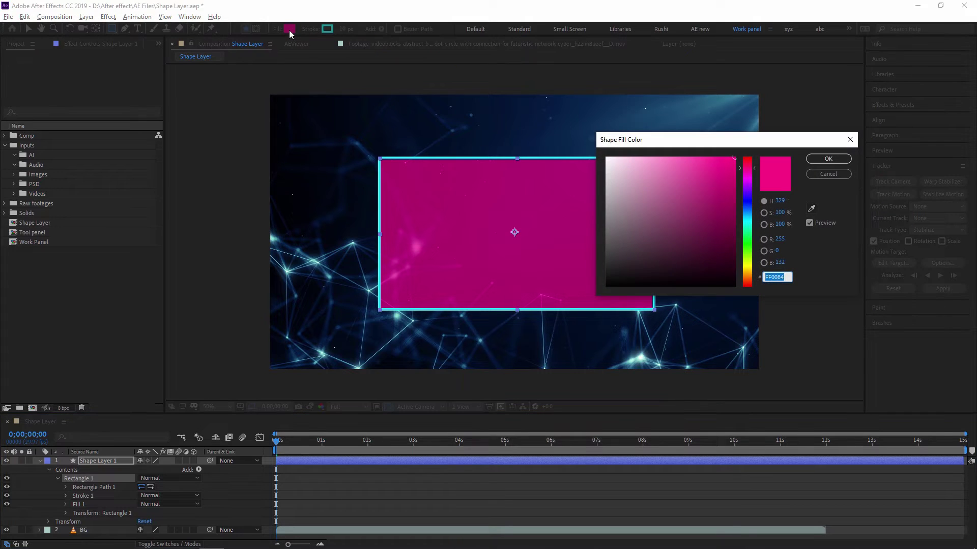
pyautogui.moveTo(746, 262)
pyautogui.mouseDown()
pyautogui.moveTo(756, 153)
pyautogui.moveTo(748, 279)
pyautogui.mouseUp()
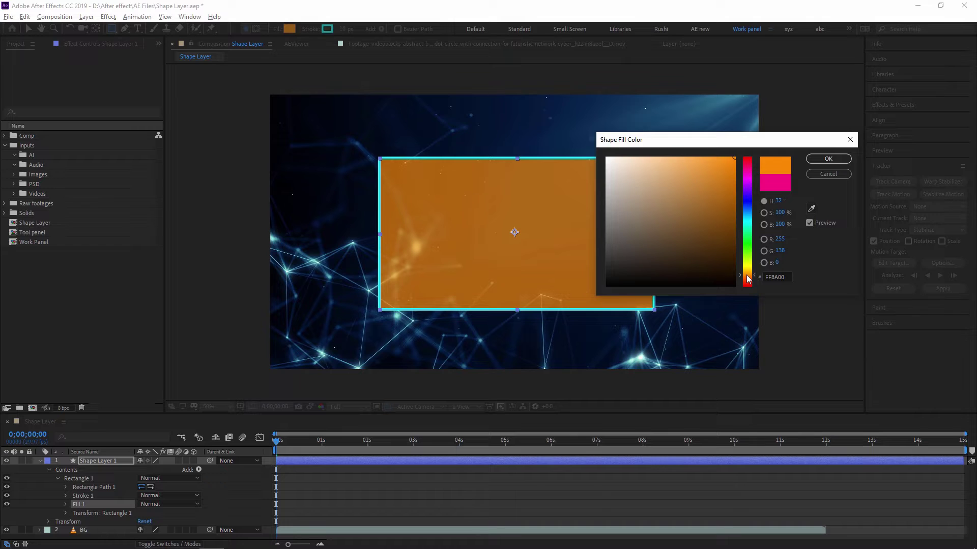
pyautogui.click(825, 162)
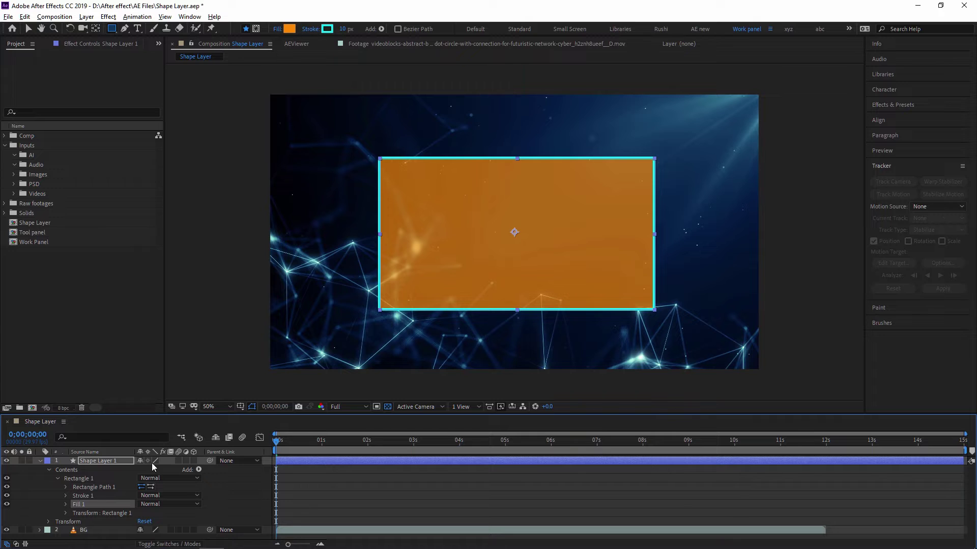
pyautogui.click(100, 462)
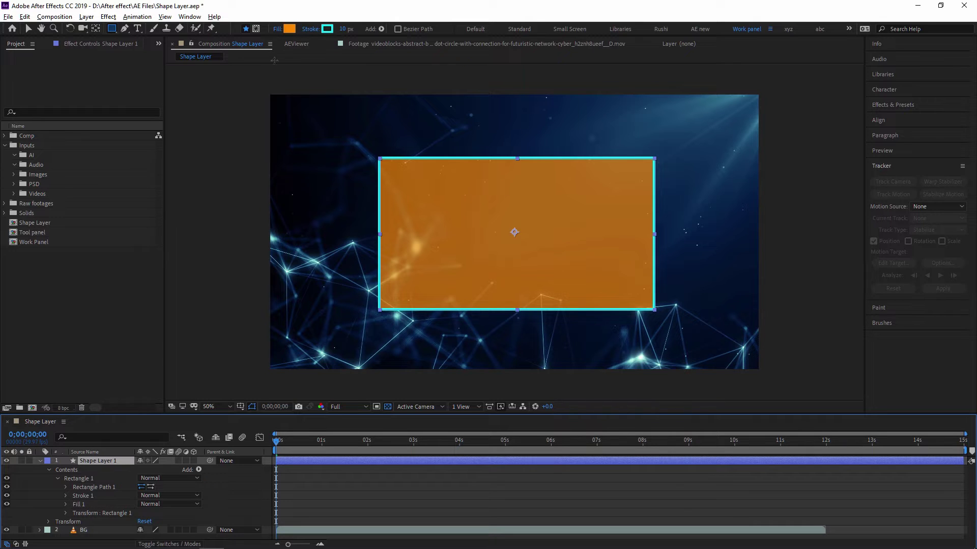
# Set the rectangle's stroke colour to white FFFFFF
pyautogui.click(331, 31)
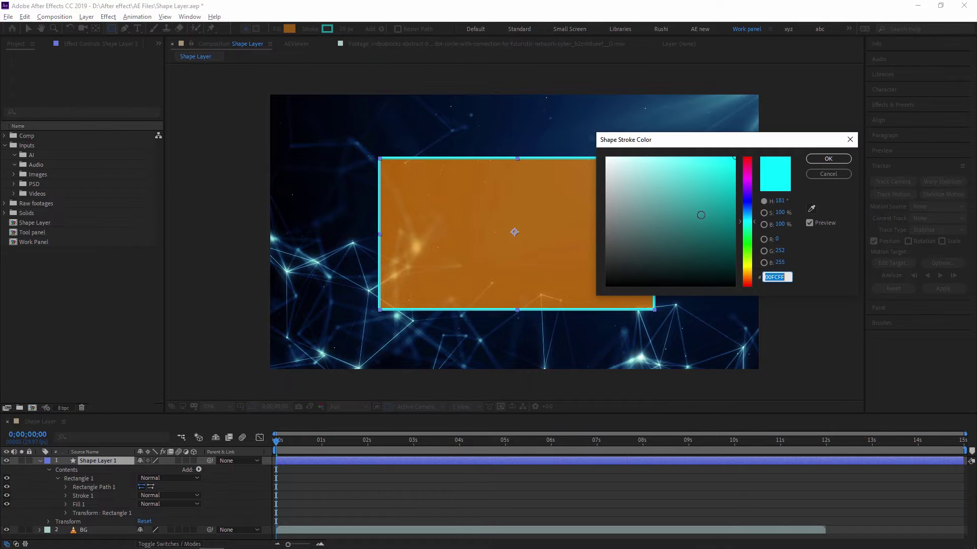
pyautogui.moveTo(746, 222)
pyautogui.mouseDown()
pyautogui.moveTo(747, 243)
pyautogui.moveTo(747, 189)
pyautogui.mouseUp()
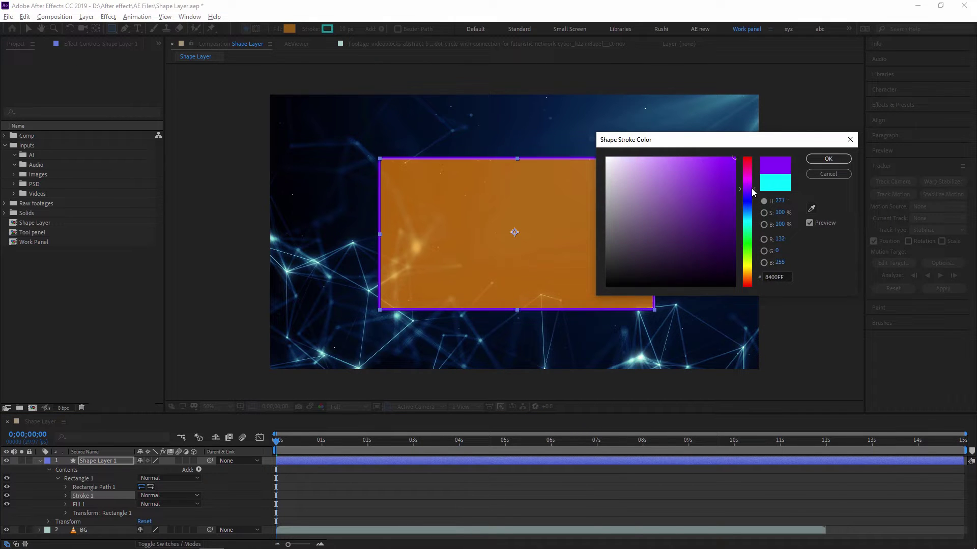
pyautogui.moveTo(643, 246); pyautogui.dragTo(604, 287)
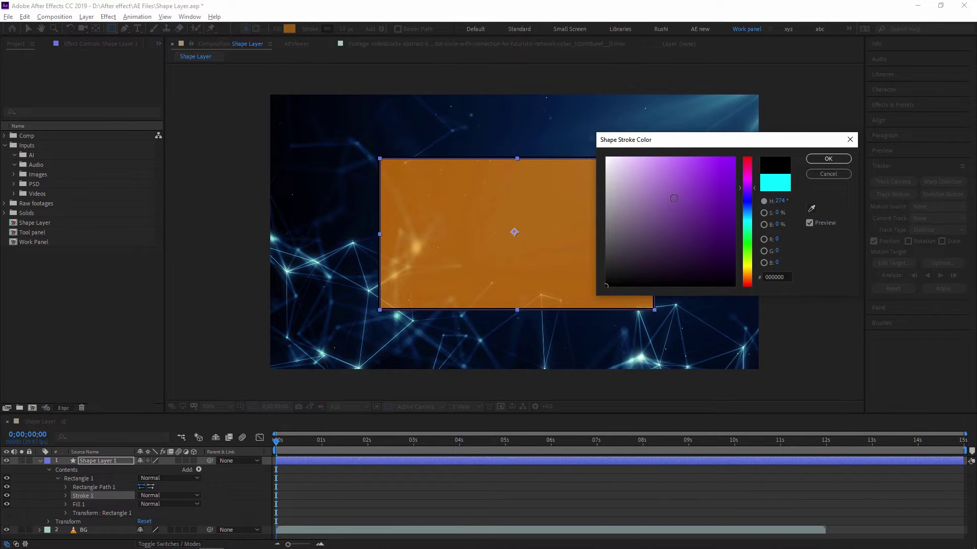
pyautogui.moveTo(641, 193); pyautogui.dragTo(498, 104)
pyautogui.click(827, 159)
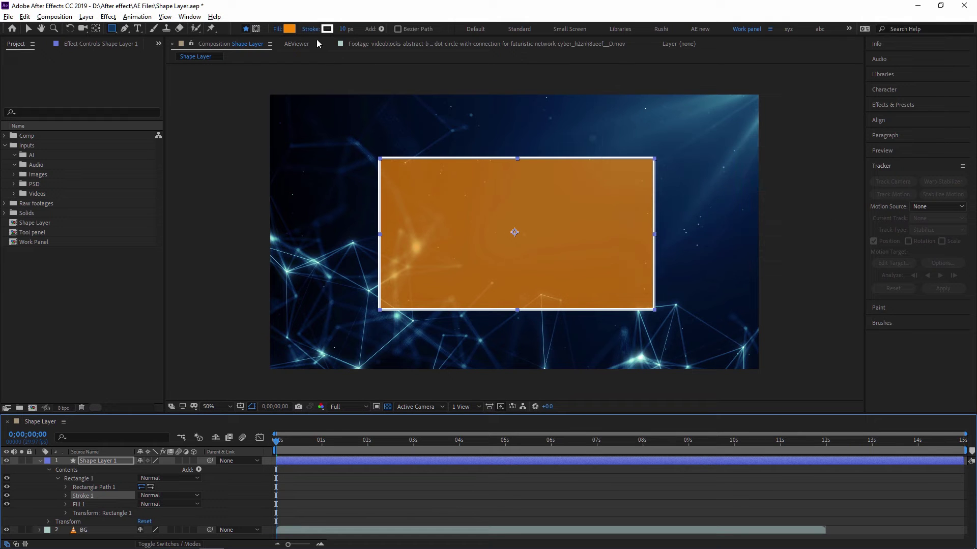
# Set the stroke width to 20 px
pyautogui.moveTo(342, 29)
pyautogui.mouseDown()
pyautogui.moveTo(370, 29)
pyautogui.moveTo(338, 29)
pyautogui.moveTo(350, 33)
pyautogui.mouseUp()
pyautogui.write('20')
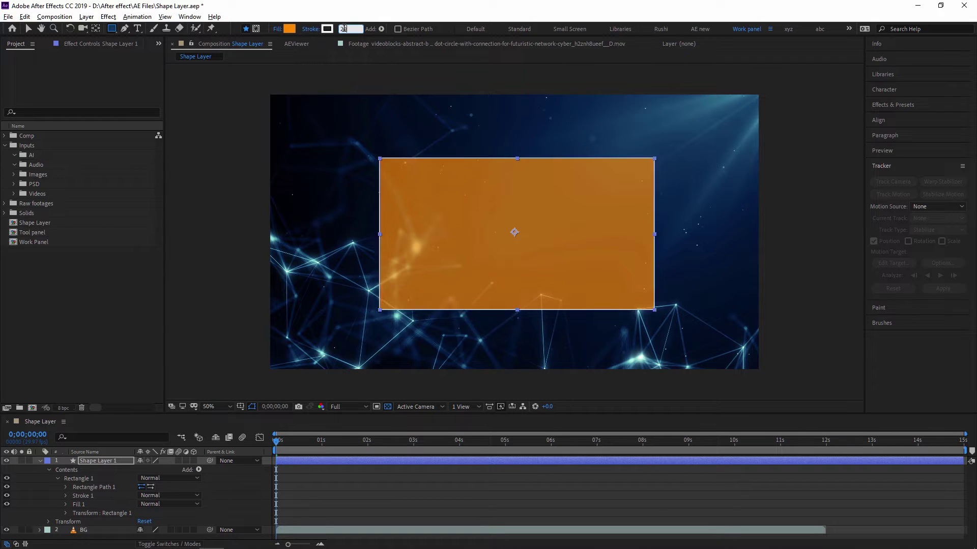
pyautogui.press('Return')
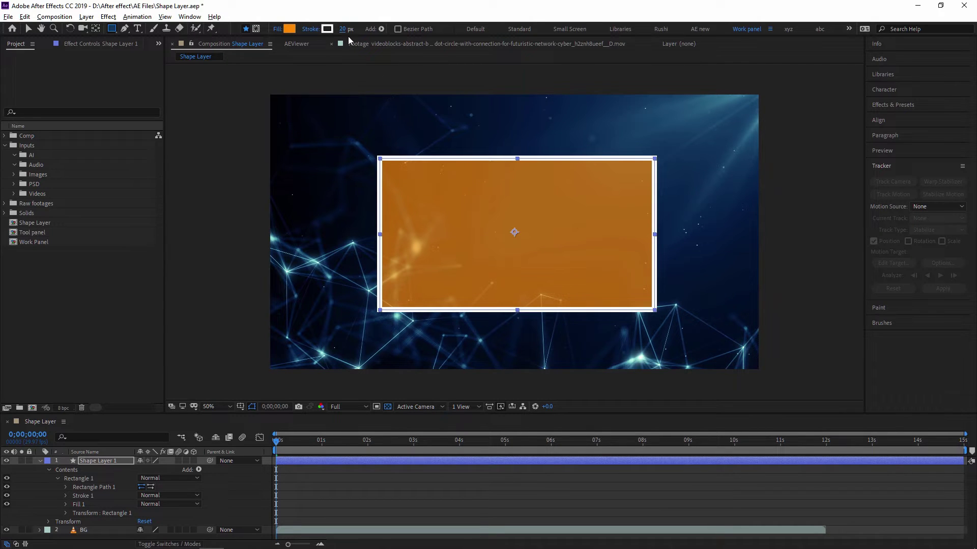
# Collapse Shape Layer 1, then add a Fill from the Add menu and delete it
pyautogui.click(39, 461)
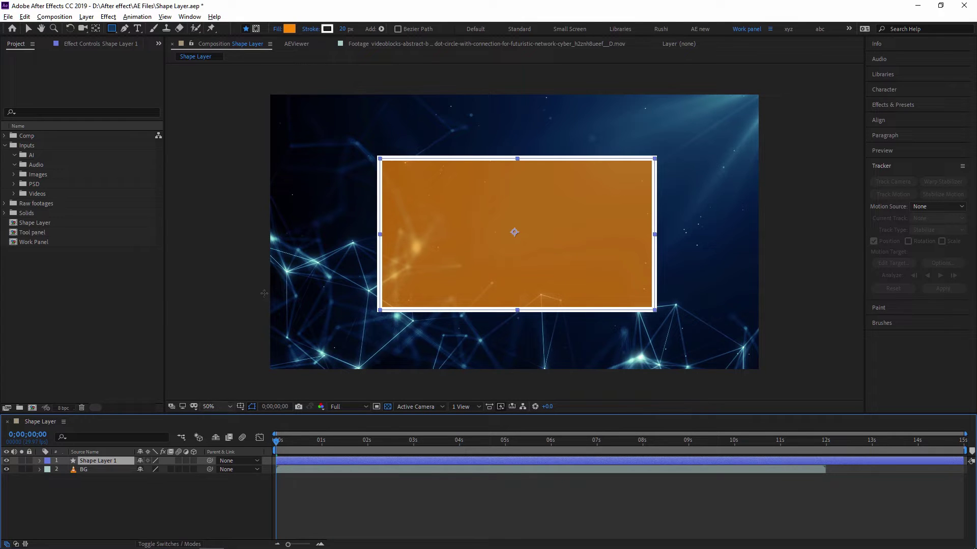
pyautogui.click(381, 29)
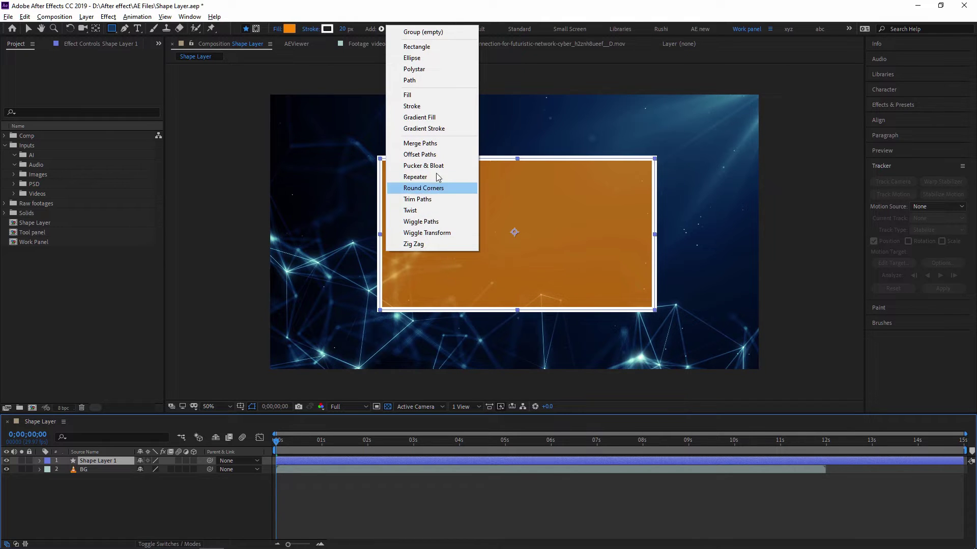
pyautogui.click(430, 96)
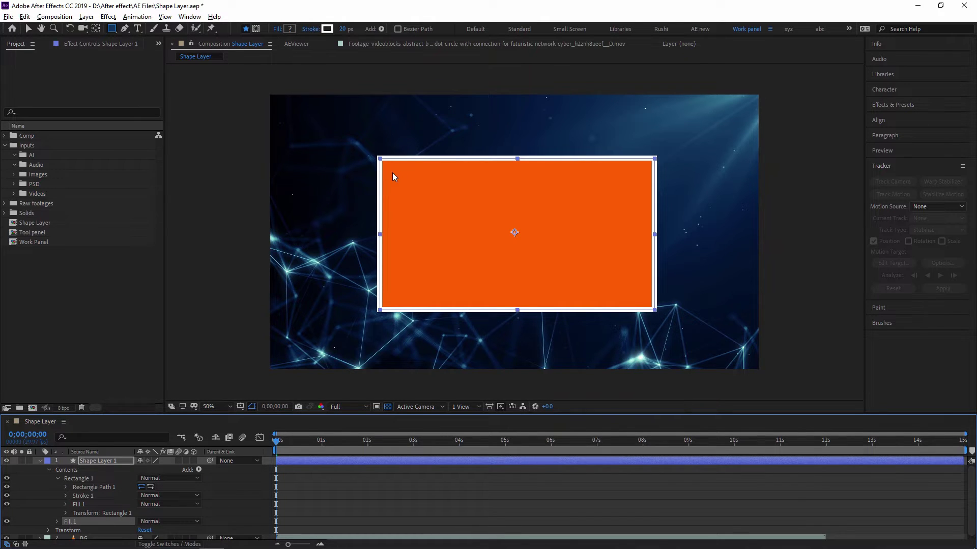
pyautogui.press('Delete')
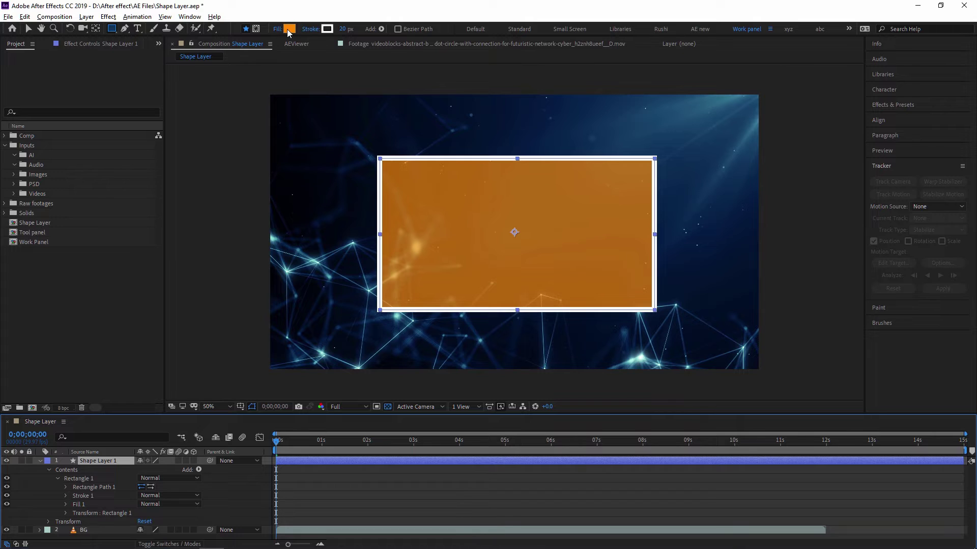
pyautogui.click(381, 29)
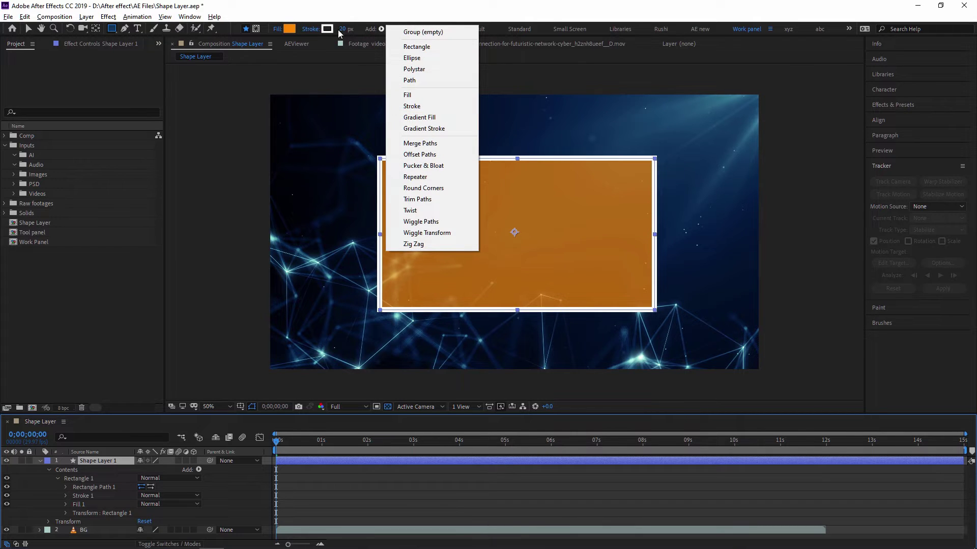
# Add a linear Gradient Fill and expand Gradient Fill 1's properties in the timeline
pyautogui.click(424, 118)
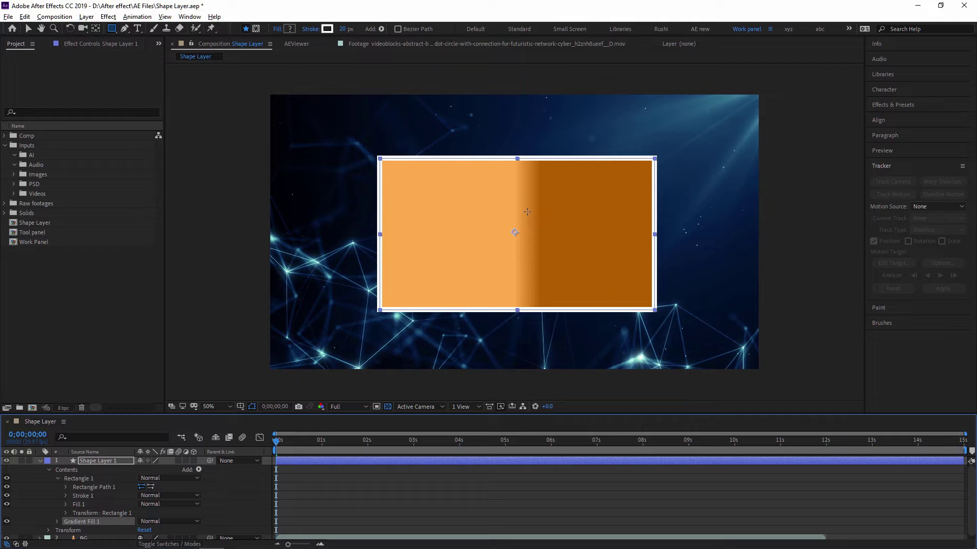
pyautogui.scroll(-1, 90, 474)
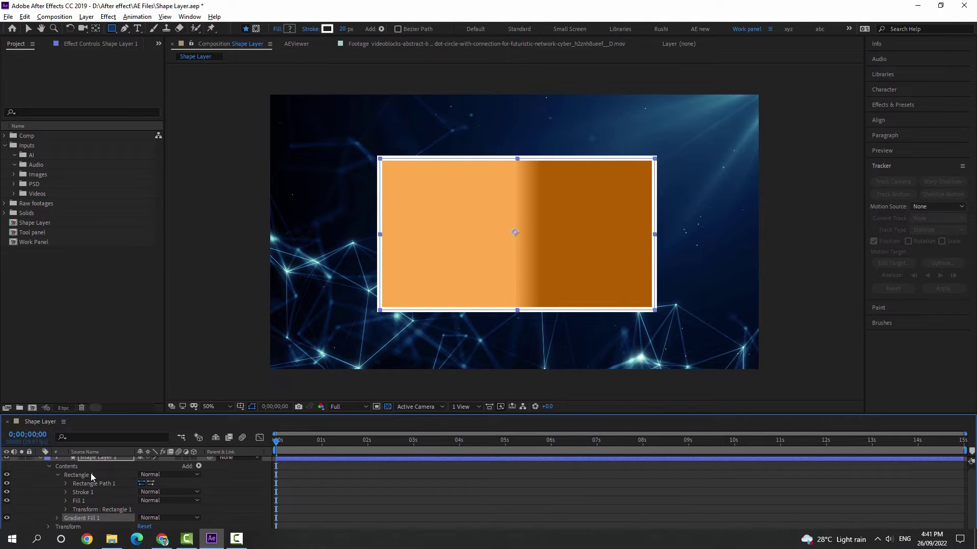
pyautogui.click(57, 518)
pyautogui.scroll(-2, 89, 505)
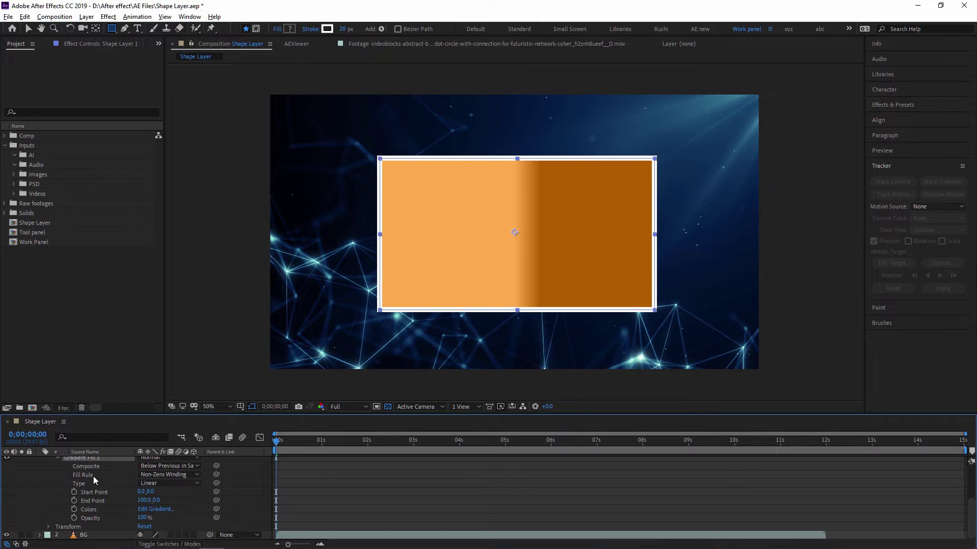
pyautogui.scroll(1, 113, 481)
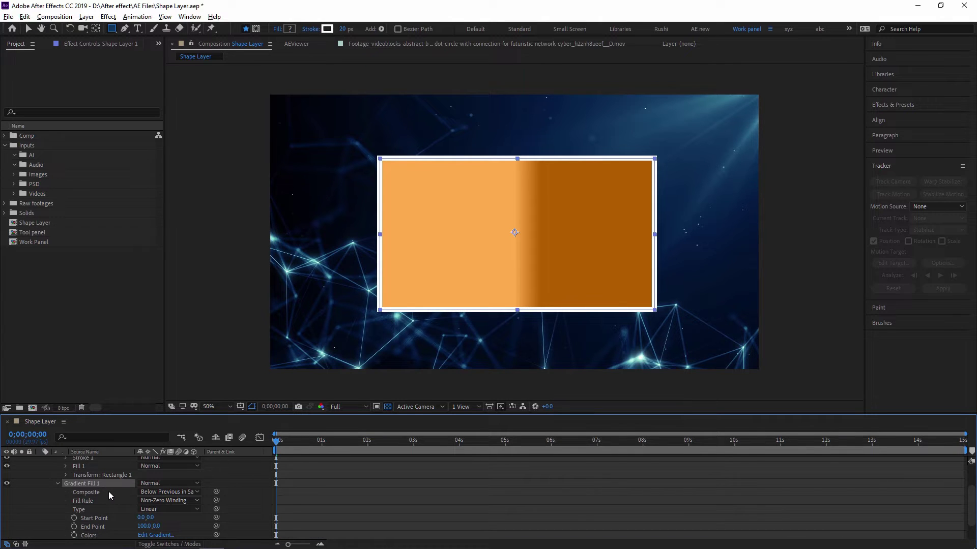
pyautogui.scroll(-1, 108, 491)
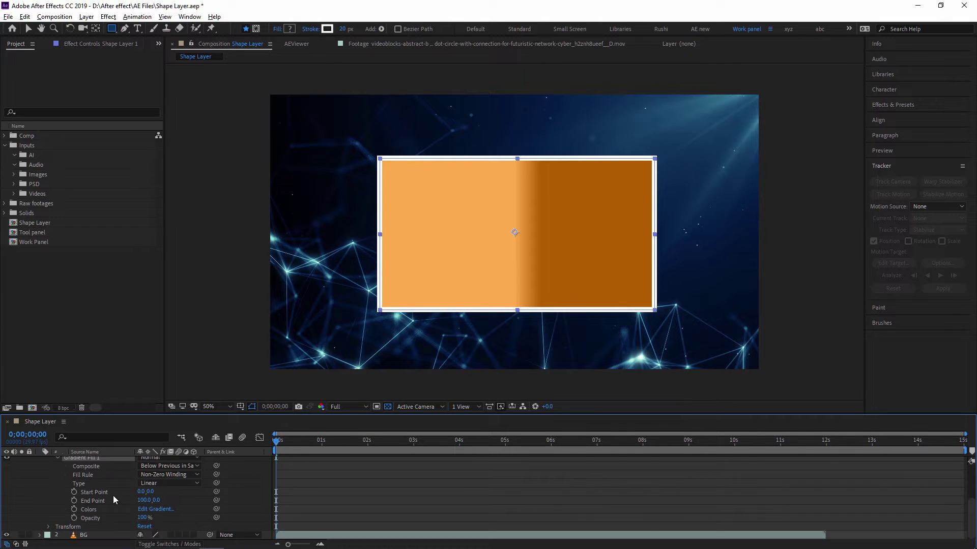
# Set the gradient's left stop to red FF0000 and its right stop to yellow FFFC00
pyautogui.click(157, 509)
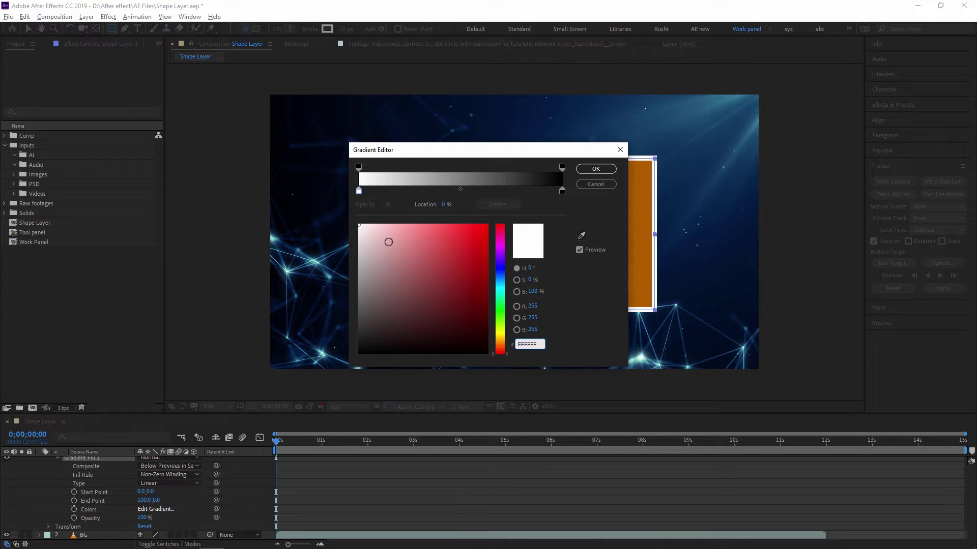
pyautogui.moveTo(437, 150); pyautogui.dragTo(749, 125)
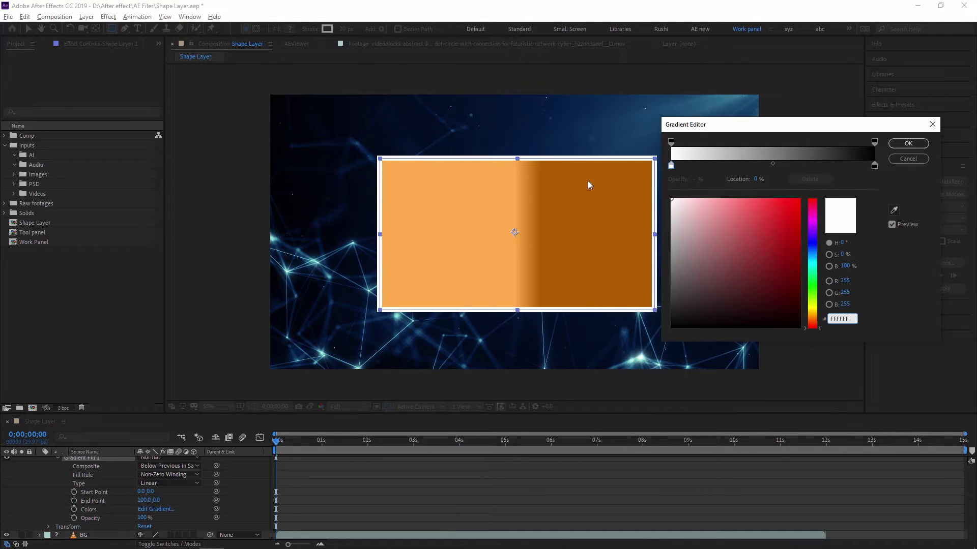
pyautogui.click(671, 165)
pyautogui.moveTo(781, 249); pyautogui.dragTo(816, 185)
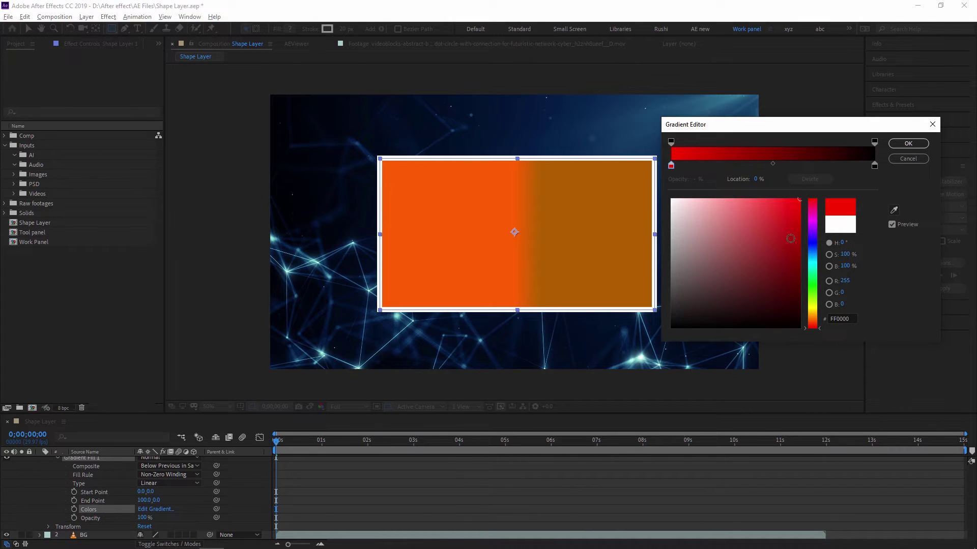
pyautogui.click(875, 166)
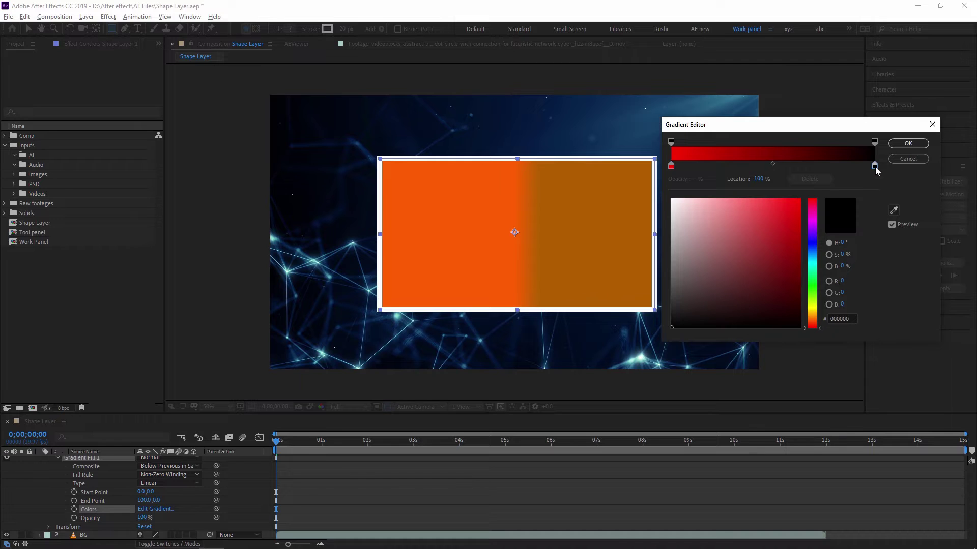
pyautogui.moveTo(812, 326); pyautogui.dragTo(812, 306)
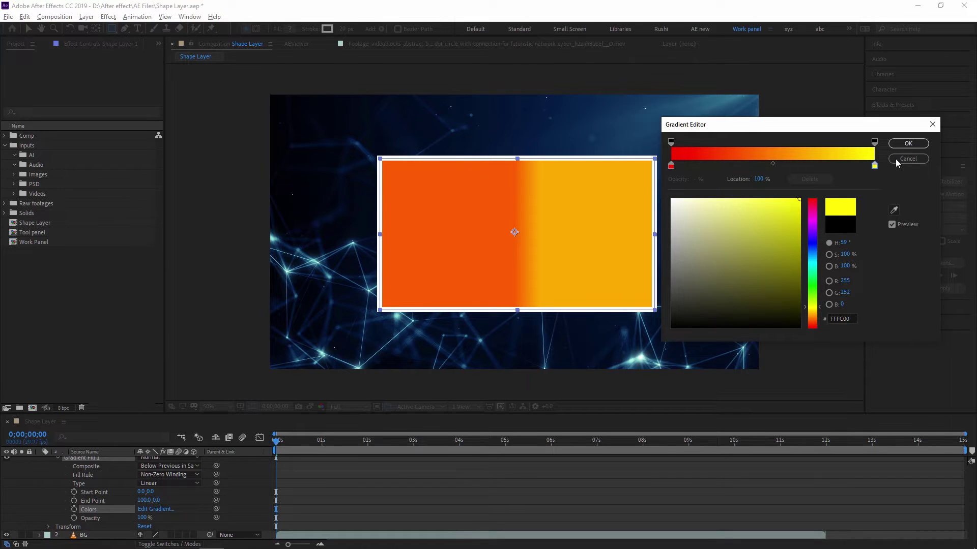
pyautogui.click(900, 143)
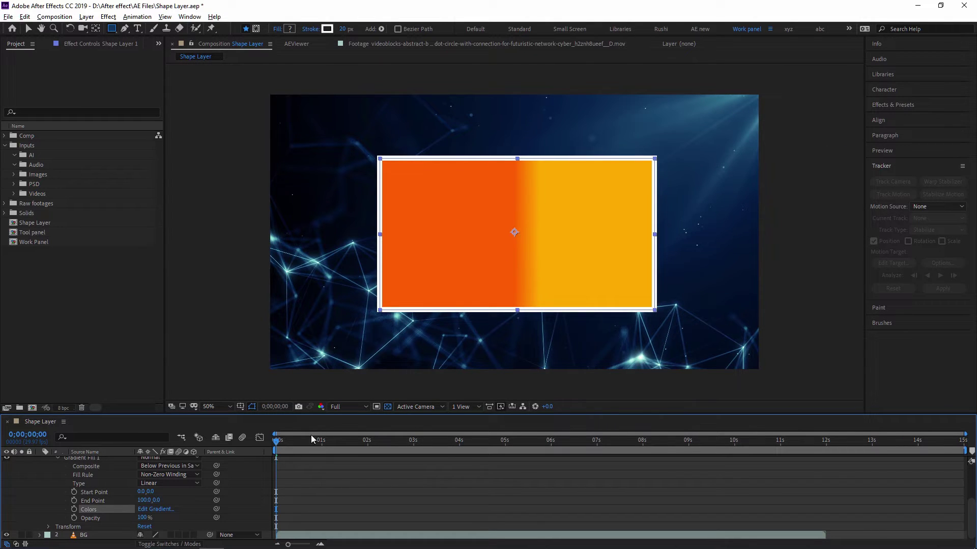
# Set Gradient Fill 1's Start Point to -113,0 and End Point to 100,42
pyautogui.moveTo(142, 492); pyautogui.dragTo(178, 500)
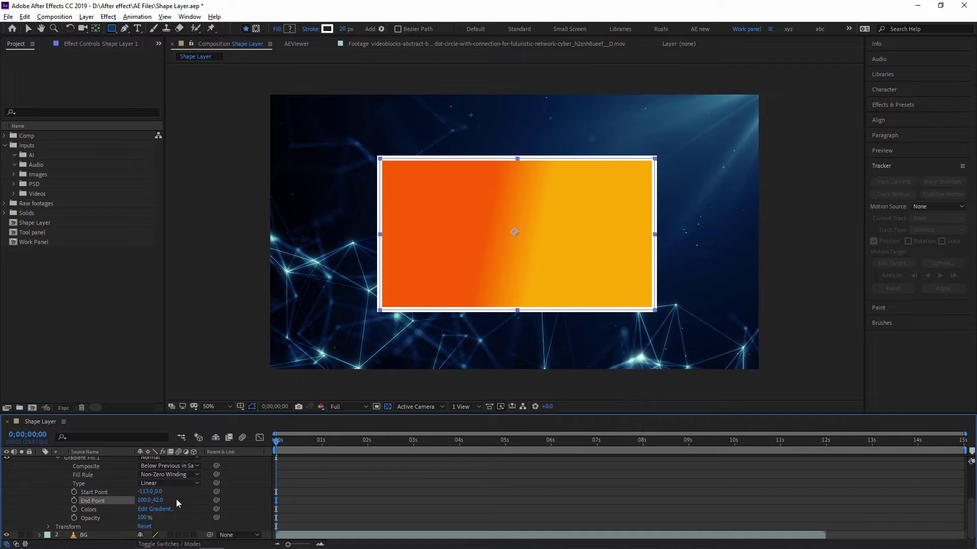
pyautogui.scroll(2, 88, 493)
pyautogui.click(90, 485)
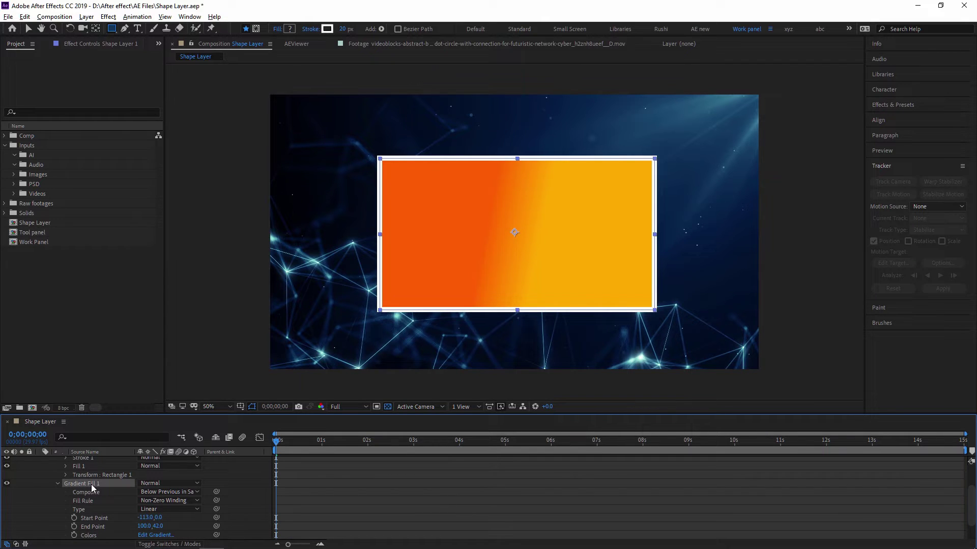
pyautogui.scroll(2, 118, 498)
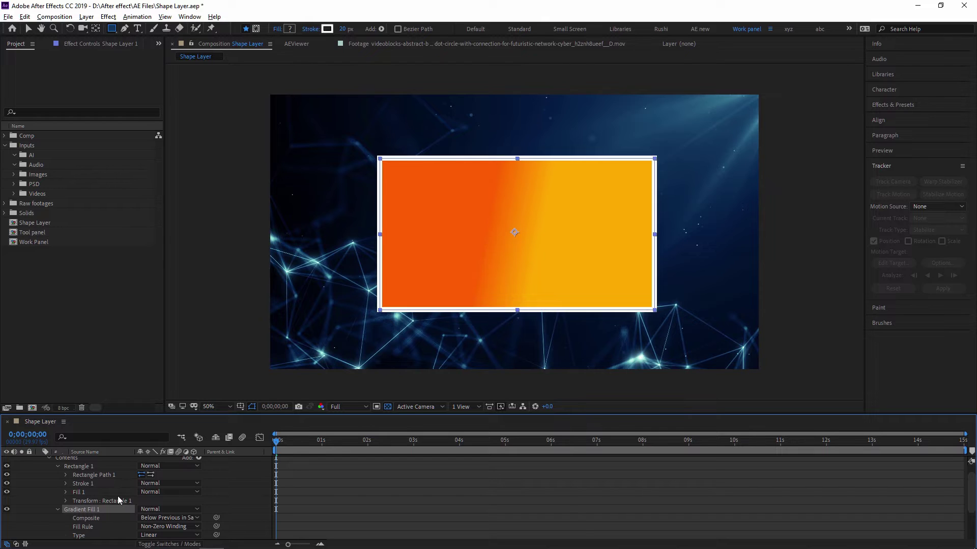
# Delete Gradient Fill 1 and Fill 1, then undo to restore the orange fill
pyautogui.scroll(1, 104, 493)
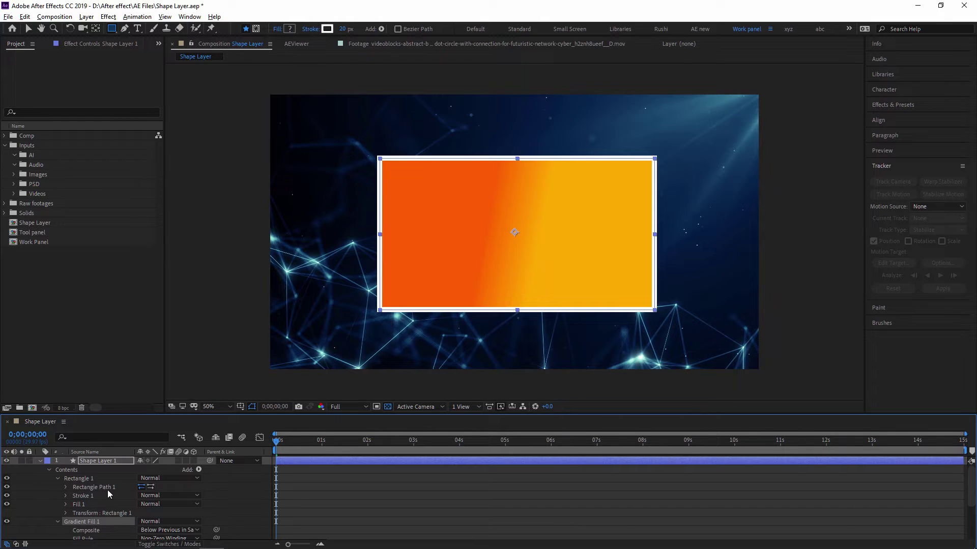
pyautogui.press('Delete')
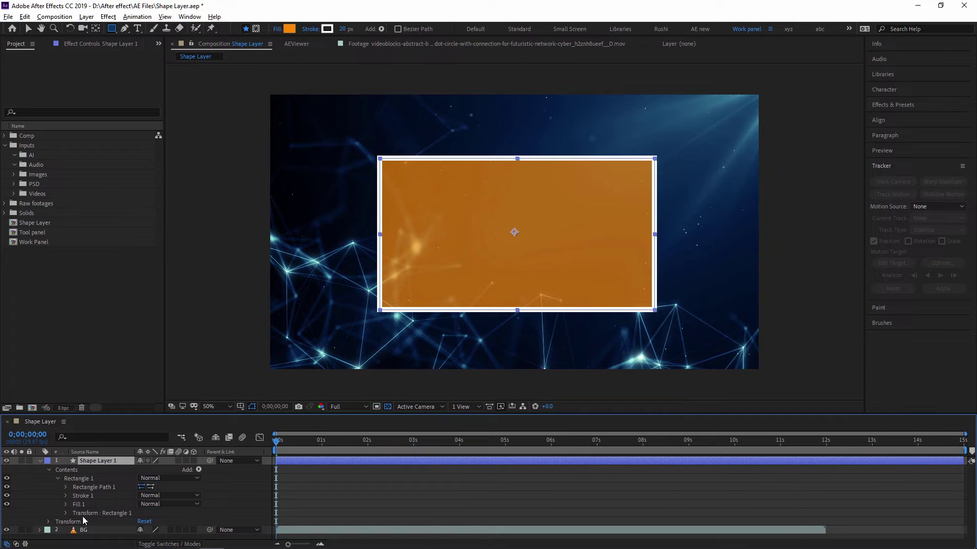
pyautogui.click(79, 503)
pyautogui.press('Delete')
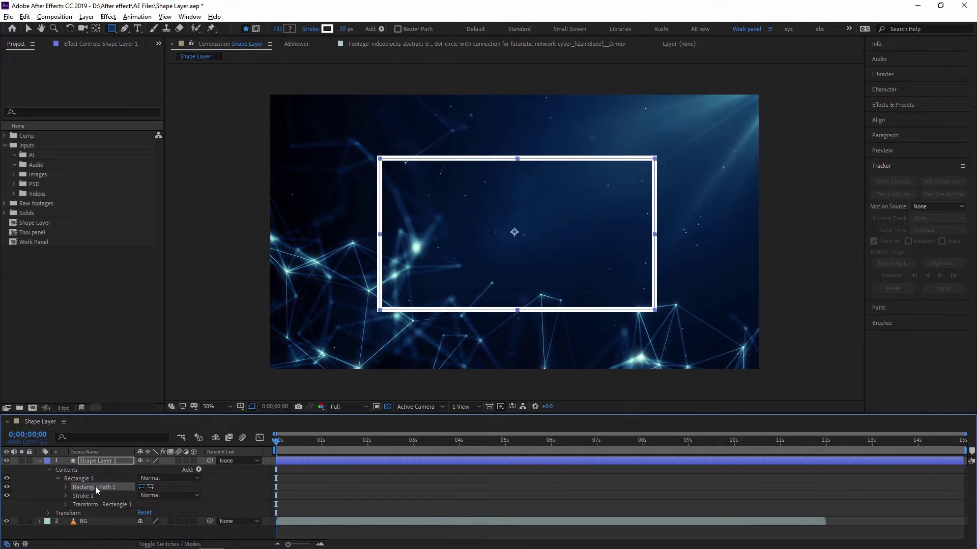
pyautogui.hotkey('ctrl', 'z')
# Add Trim Paths 1 to the rectangle and expand its Start, End and Offset settings
pyautogui.click(380, 29)
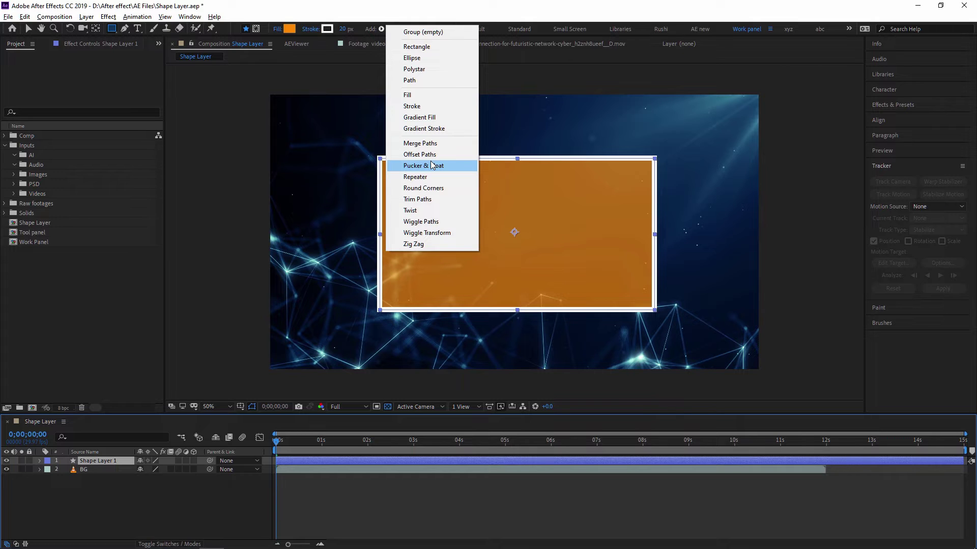
pyautogui.click(434, 200)
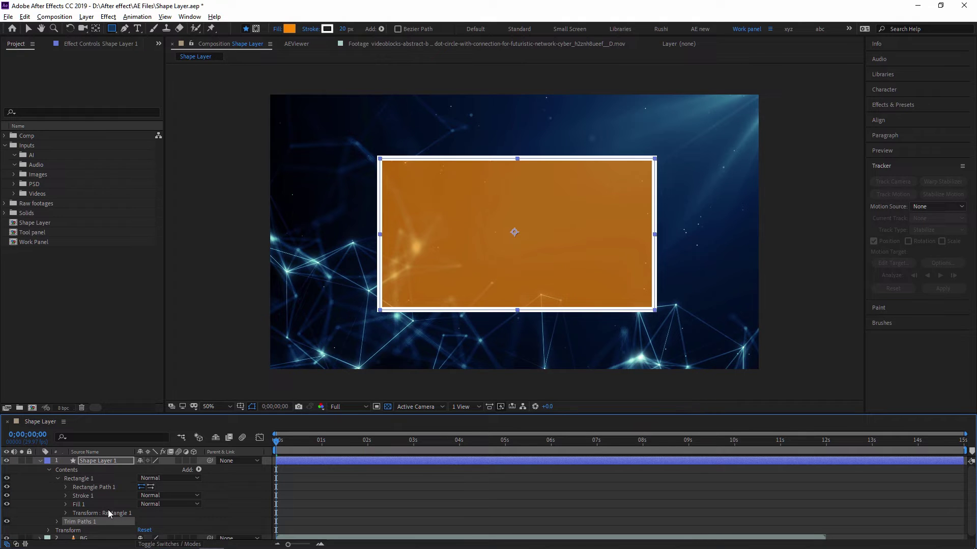
pyautogui.click(57, 521)
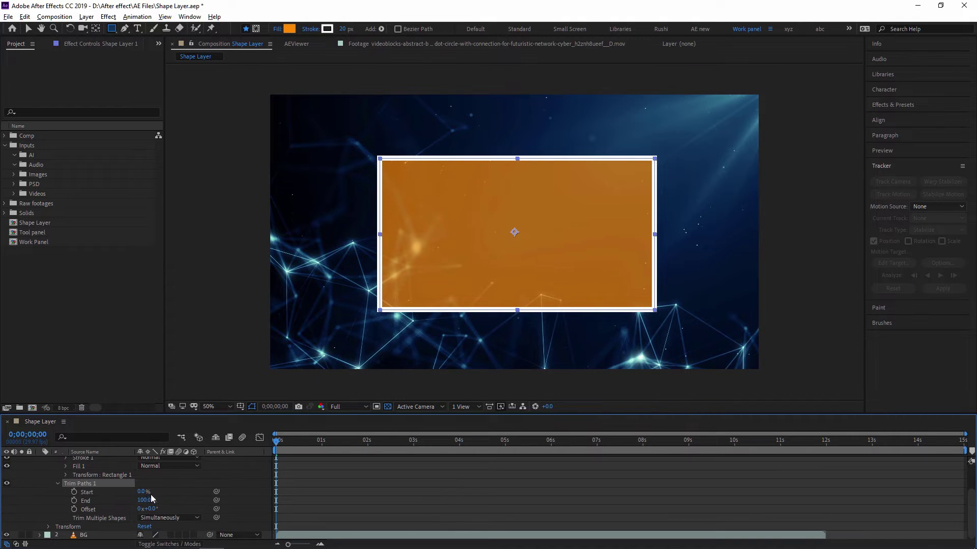
# Scrub the Trim Paths values, then set the rectangle's Fill to None
pyautogui.moveTo(142, 492); pyautogui.dragTo(155, 491)
pyautogui.moveTo(169, 492)
pyautogui.mouseDown()
pyautogui.moveTo(189, 491)
pyautogui.moveTo(133, 482)
pyautogui.moveTo(146, 492)
pyautogui.moveTo(139, 483)
pyautogui.moveTo(158, 482)
pyautogui.mouseUp()
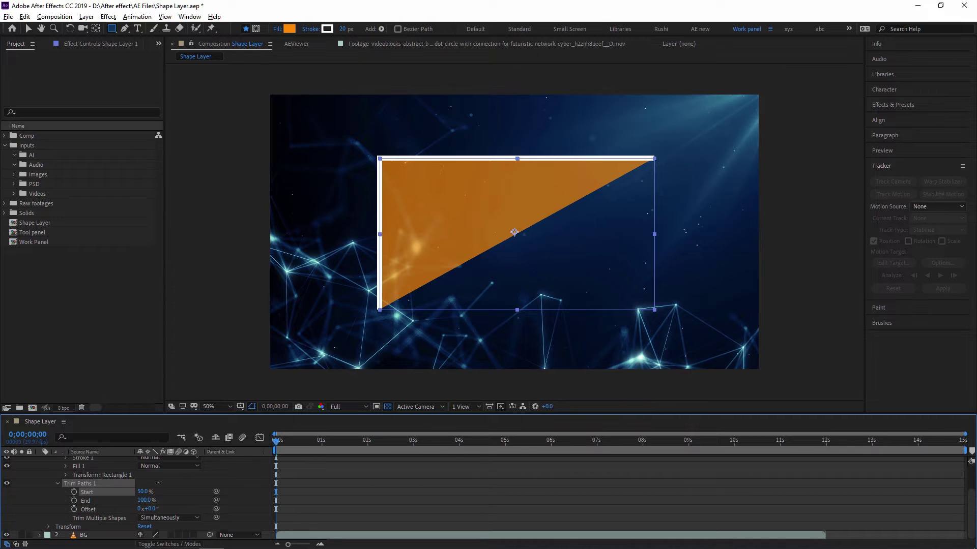
pyautogui.click(278, 29)
pyautogui.click(436, 239)
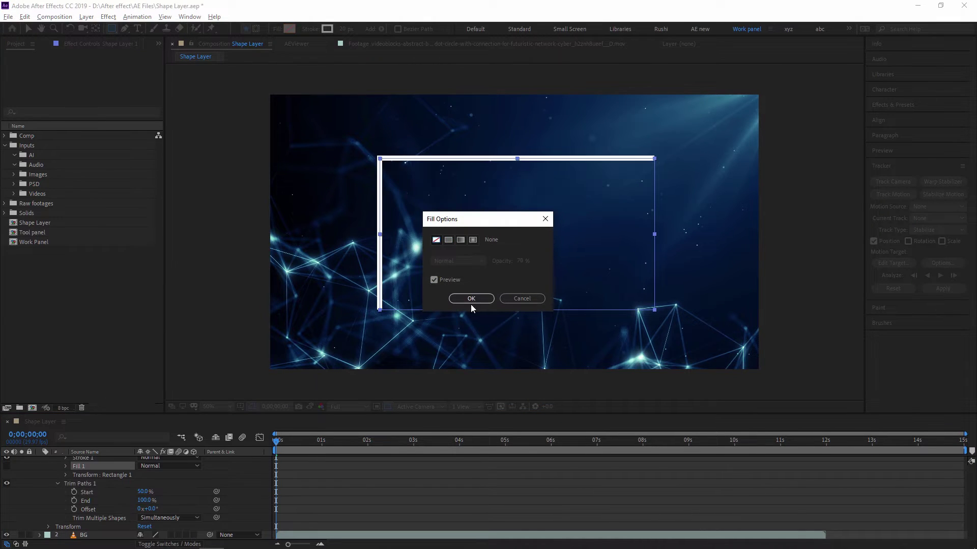
pyautogui.click(471, 298)
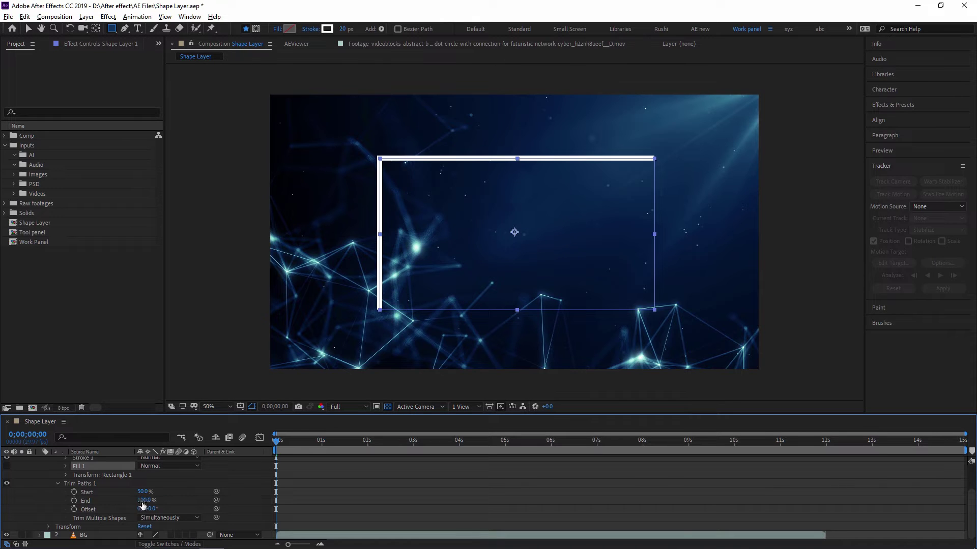
# Scrub the trim End, then delete Trim Paths 1 to restore the full outline
pyautogui.moveTo(144, 500)
pyautogui.mouseDown()
pyautogui.moveTo(134, 499)
pyautogui.moveTo(164, 493)
pyautogui.moveTo(175, 509)
pyautogui.moveTo(424, 519)
pyautogui.moveTo(923, 485)
pyautogui.mouseUp()
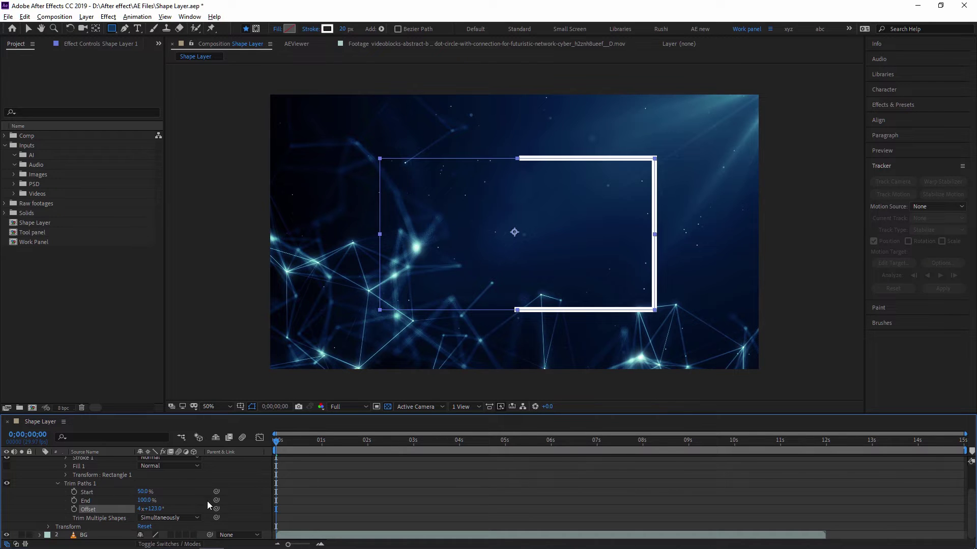
pyautogui.click(76, 484)
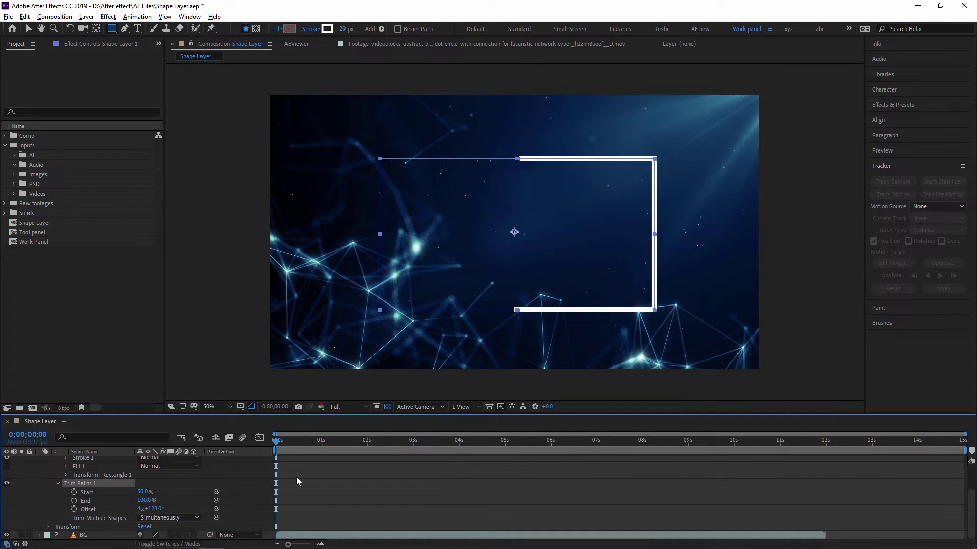
pyautogui.press('Delete')
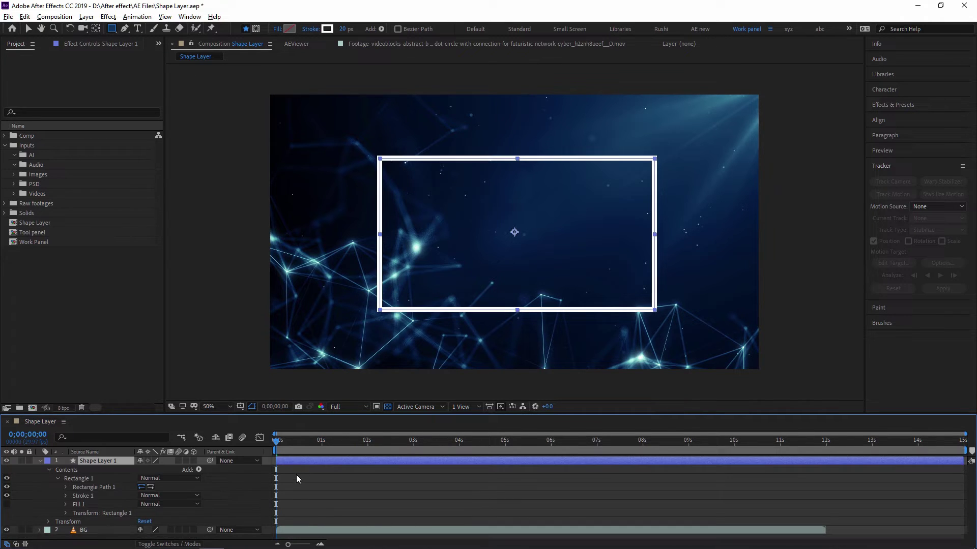
# Add a Twist to the rectangle and raise its angle to spiral the shape
pyautogui.click(382, 29)
pyautogui.click(441, 211)
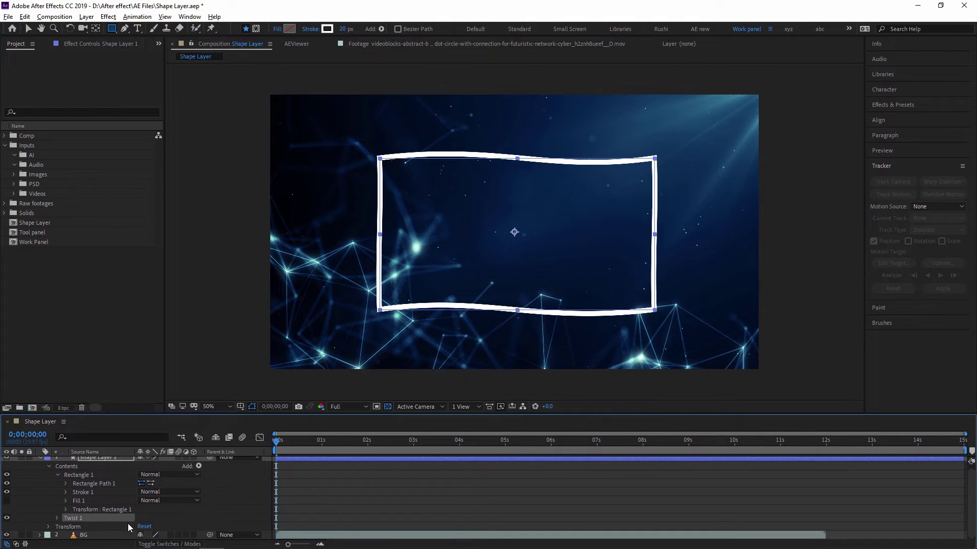
pyautogui.click(56, 521)
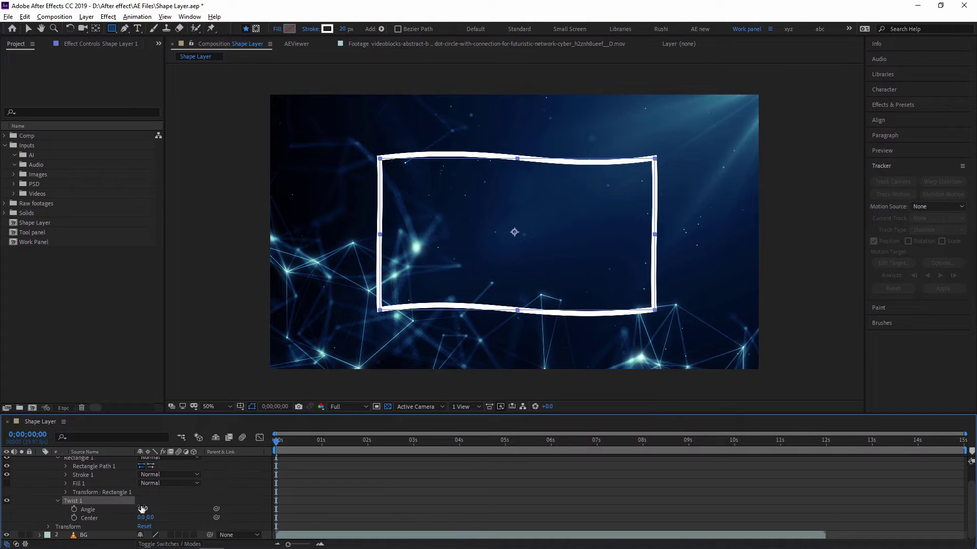
pyautogui.moveTo(142, 509)
pyautogui.mouseDown()
pyautogui.moveTo(601, 503)
pyautogui.moveTo(171, 467)
pyautogui.moveTo(102, 476)
pyautogui.moveTo(550, 489)
pyautogui.moveTo(203, 493)
pyautogui.mouseUp()
# Delete Twist 1 to return to the plain rectangle
pyautogui.scroll(2, 173, 518)
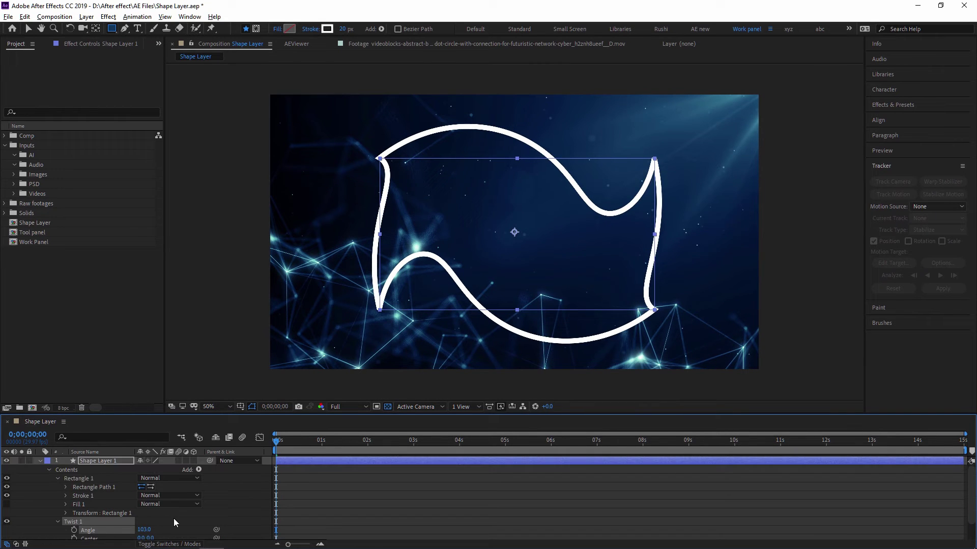
pyautogui.click(74, 522)
pyautogui.press('Delete')
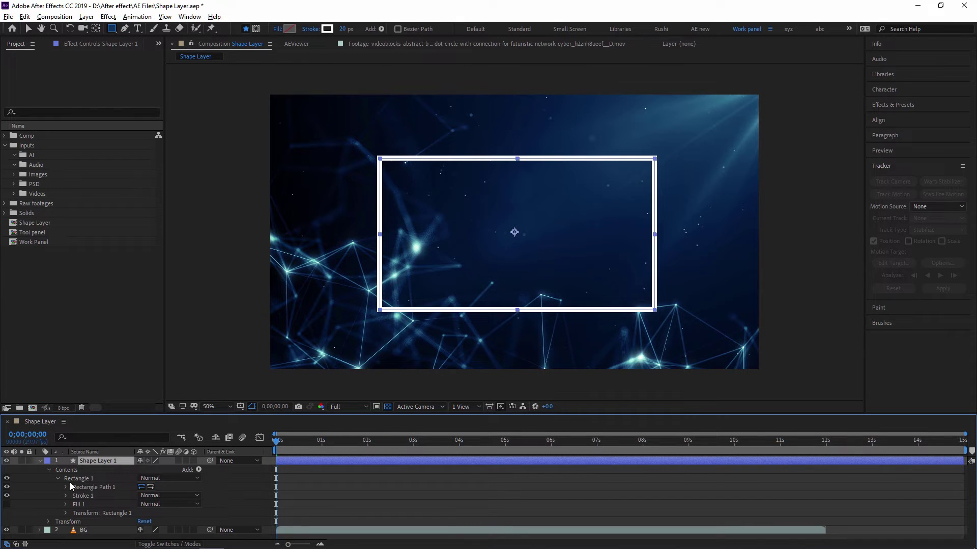
# Expand Shape Layer 1 > Rectangle 1 to show the Stroke 1 properties
pyautogui.click(40, 461)
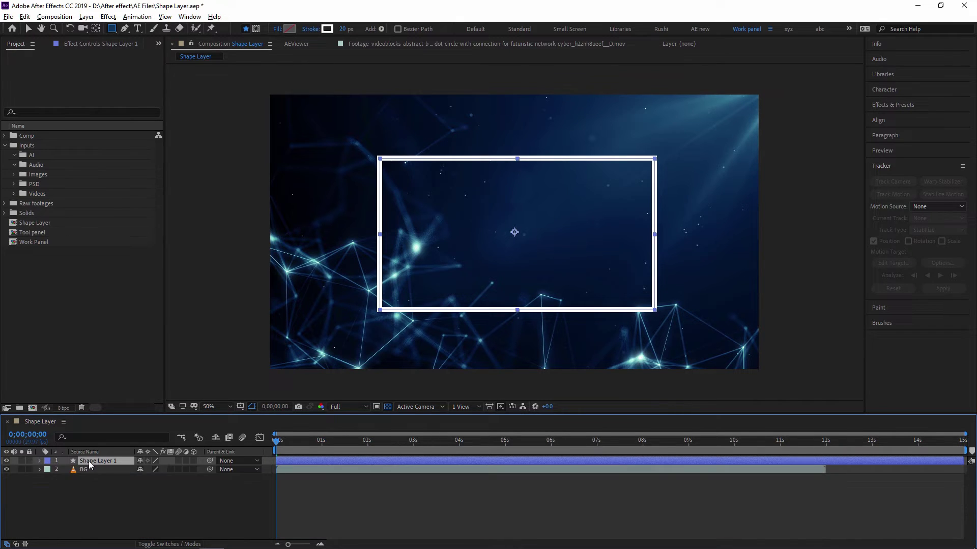
pyautogui.click(40, 461)
pyautogui.click(57, 479)
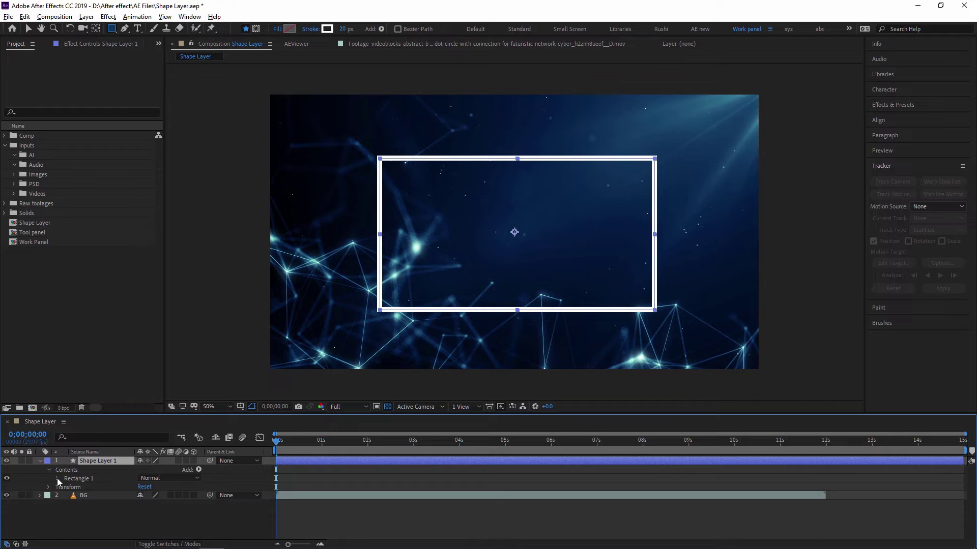
pyautogui.click(58, 478)
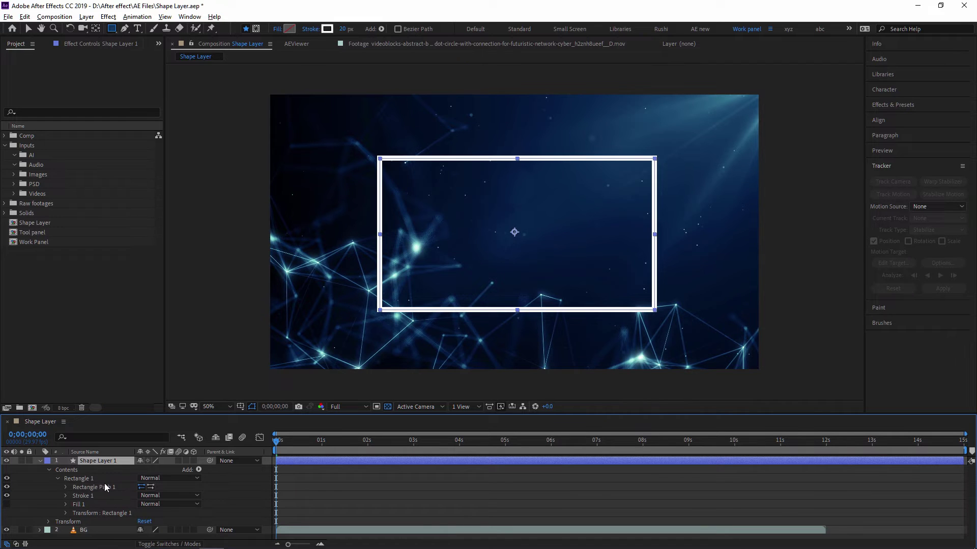
pyautogui.click(65, 496)
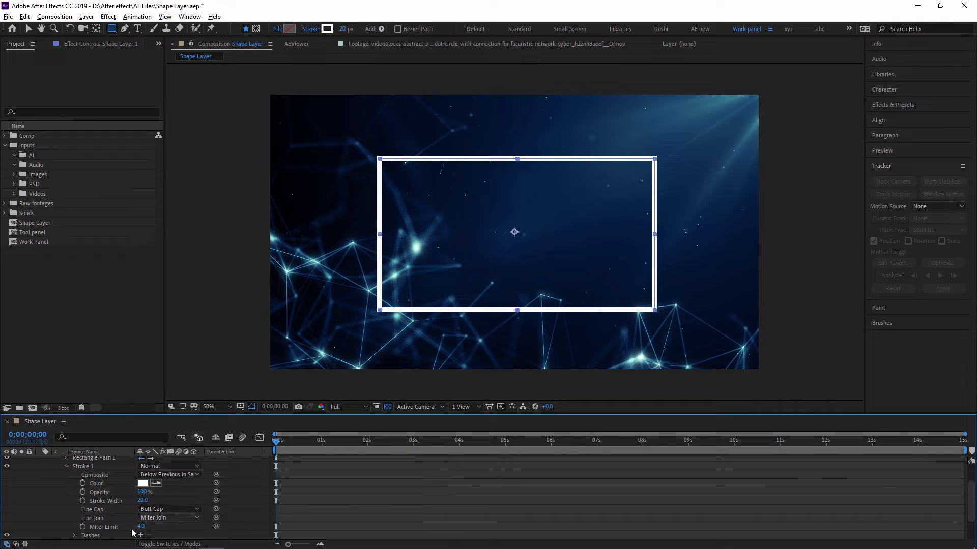
# Try red in the stroke colour picker, then keep the original white
pyautogui.click(143, 484)
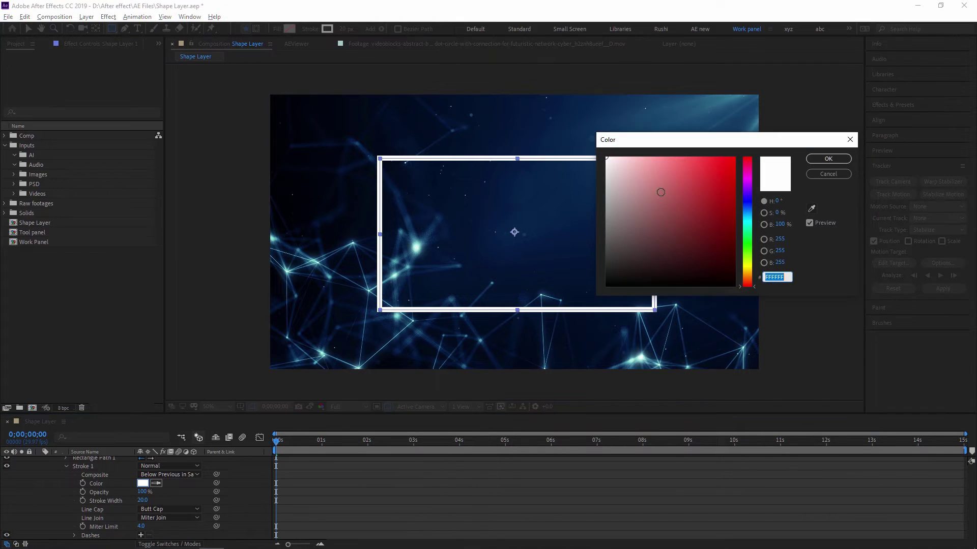
pyautogui.moveTo(663, 191); pyautogui.dragTo(734, 158)
pyautogui.click(766, 185)
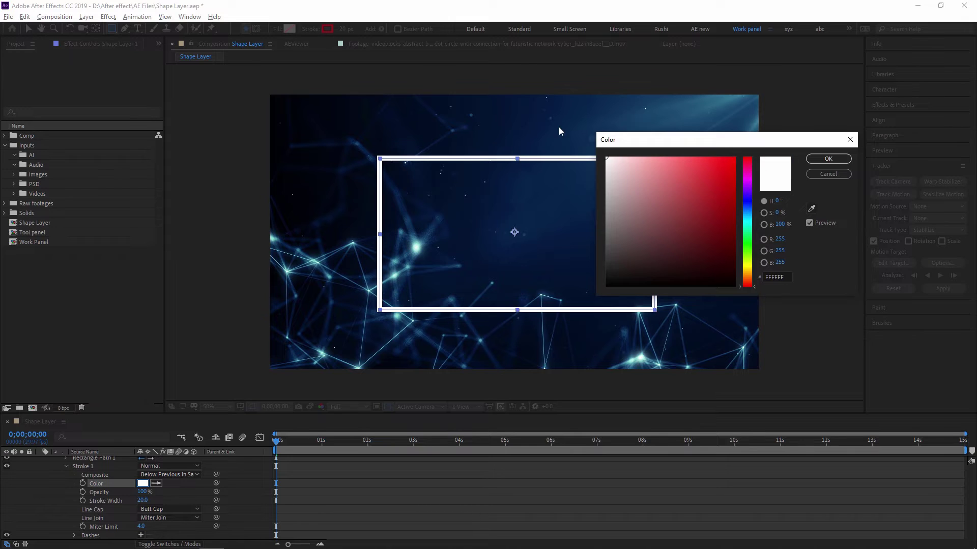
pyautogui.click(834, 160)
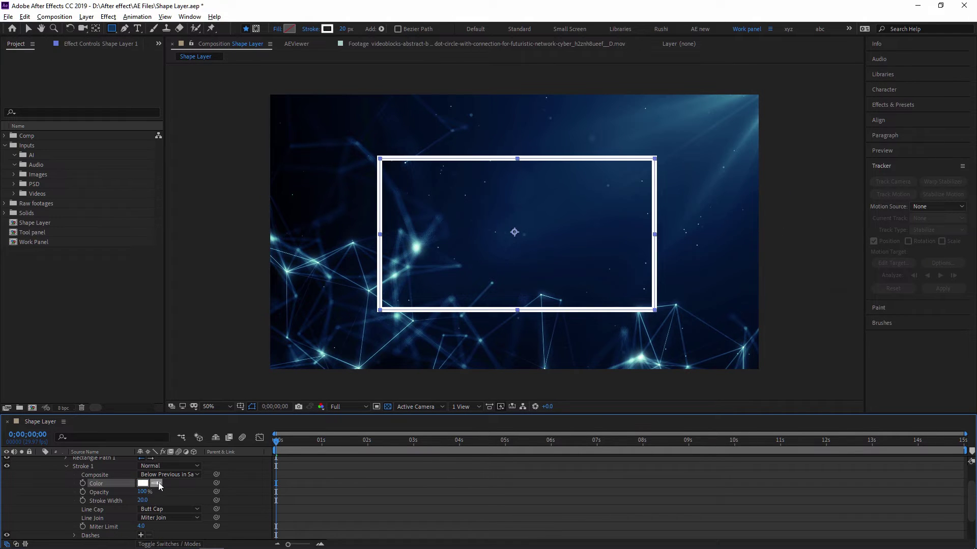
# Eyedropper-sample a light grey-blue for the stroke, leaving Opacity at 100%
pyautogui.click(156, 485)
pyautogui.click(184, 56)
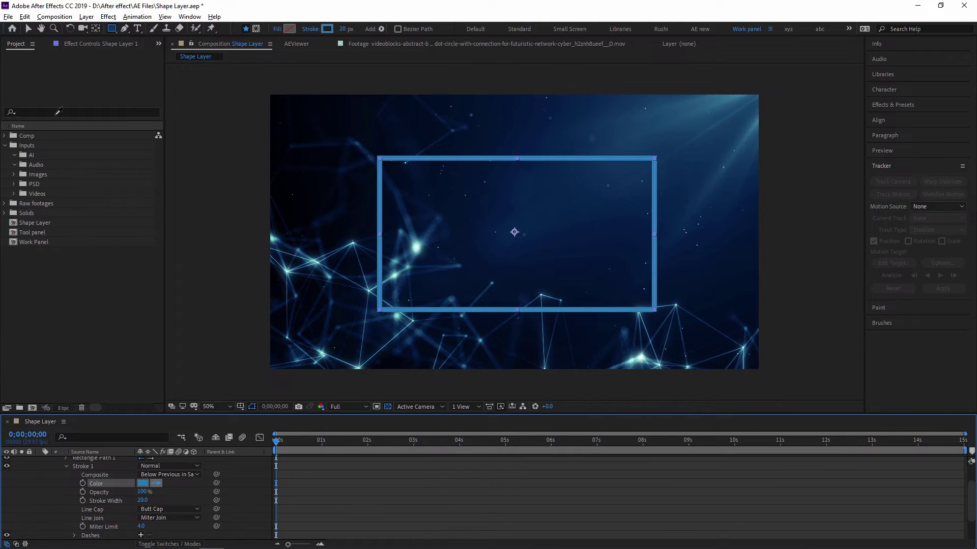
pyautogui.click(57, 43)
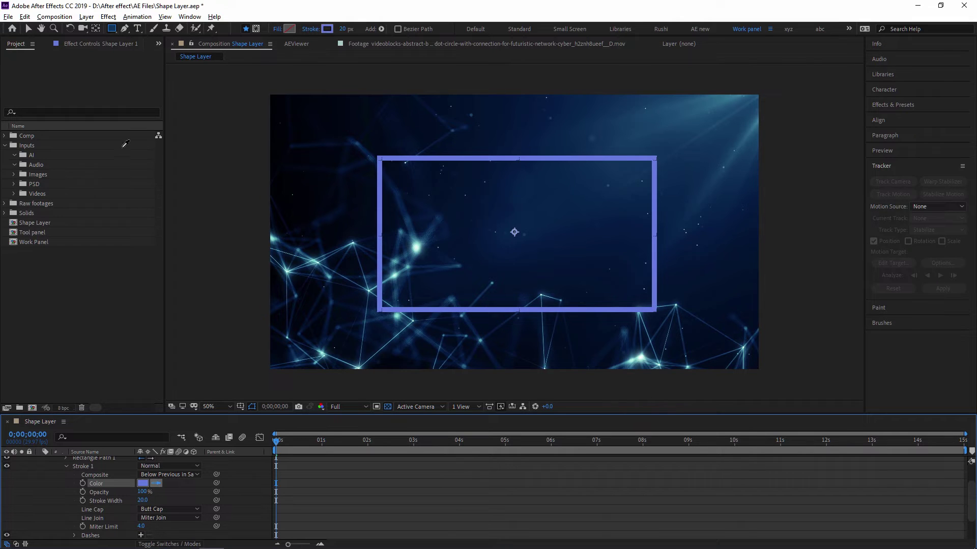
pyautogui.click(342, 44)
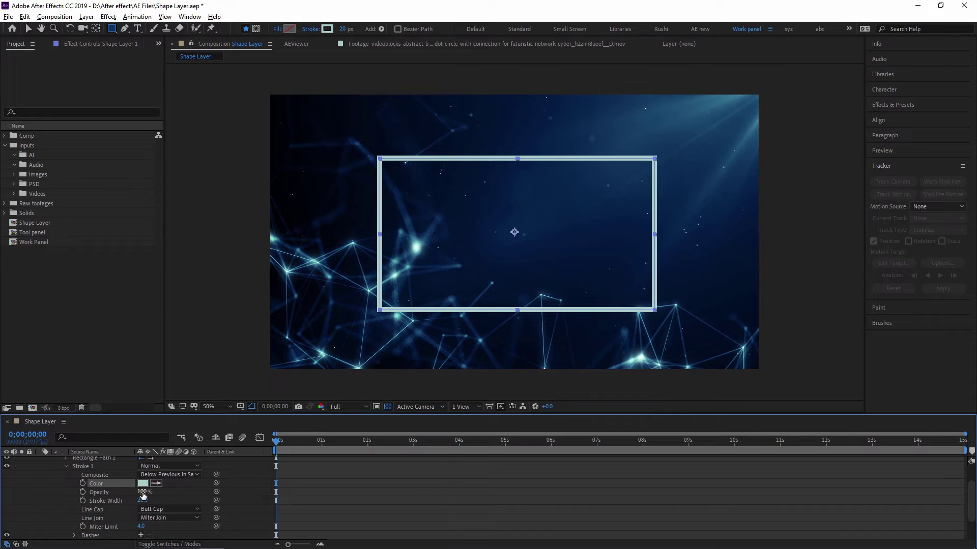
pyautogui.moveTo(143, 496)
pyautogui.mouseDown()
pyautogui.moveTo(95, 497)
pyautogui.moveTo(162, 495)
pyautogui.mouseUp()
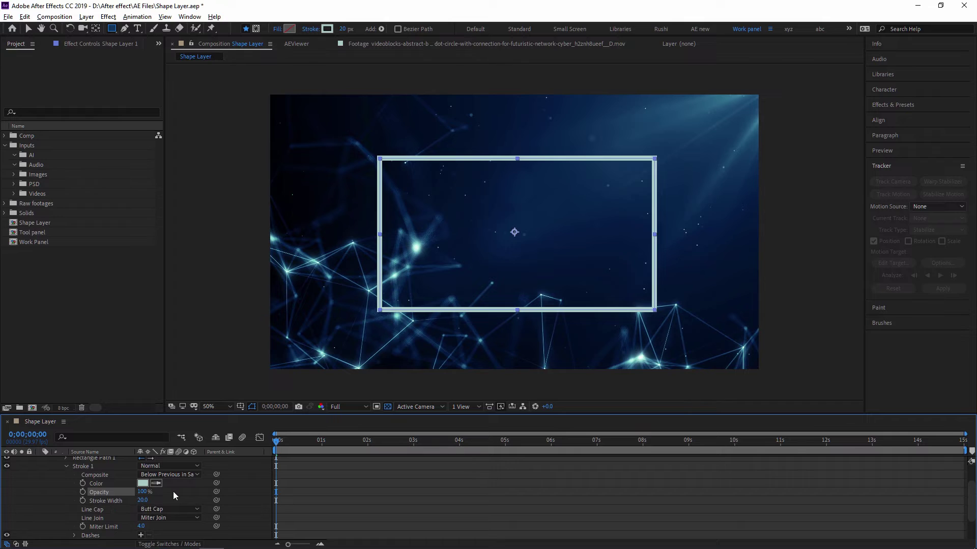
pyautogui.scroll(-1, 113, 488)
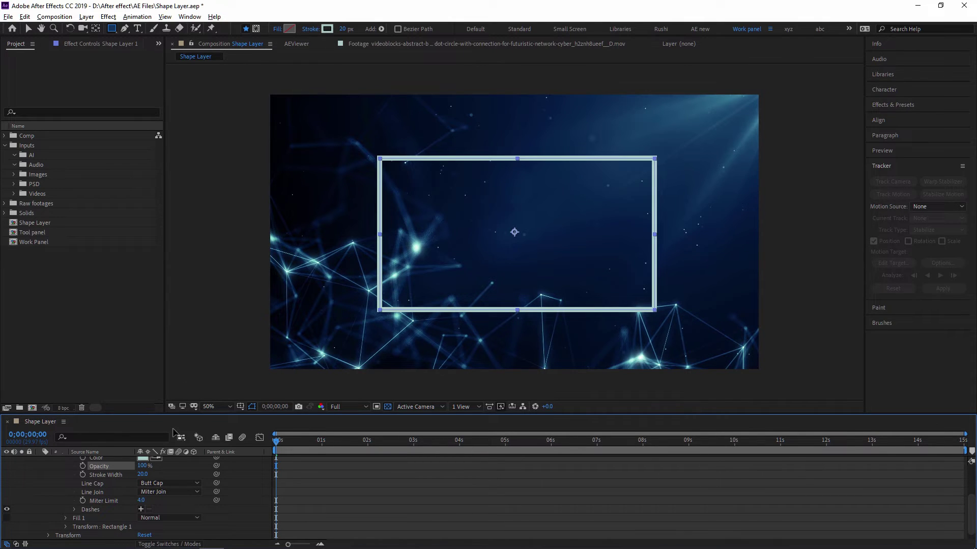
# Reduce Stroke 1's Stroke Width to 15 and frame the rectangle at 100%
pyautogui.moveTo(144, 475); pyautogui.dragTo(138, 474)
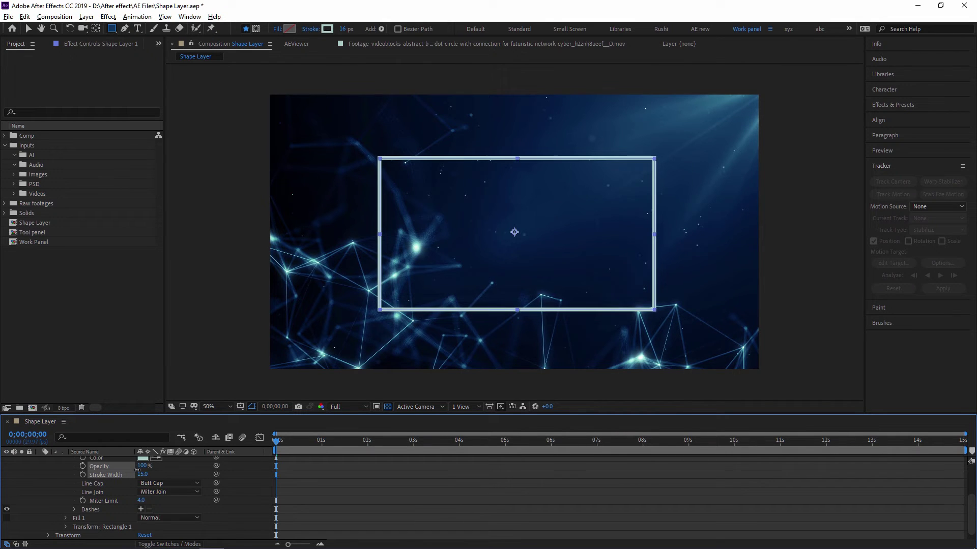
pyautogui.scroll(2, 514, 232)
pyautogui.press('h')
pyautogui.moveTo(515, 231); pyautogui.dragTo(475, 230)
pyautogui.press('q')
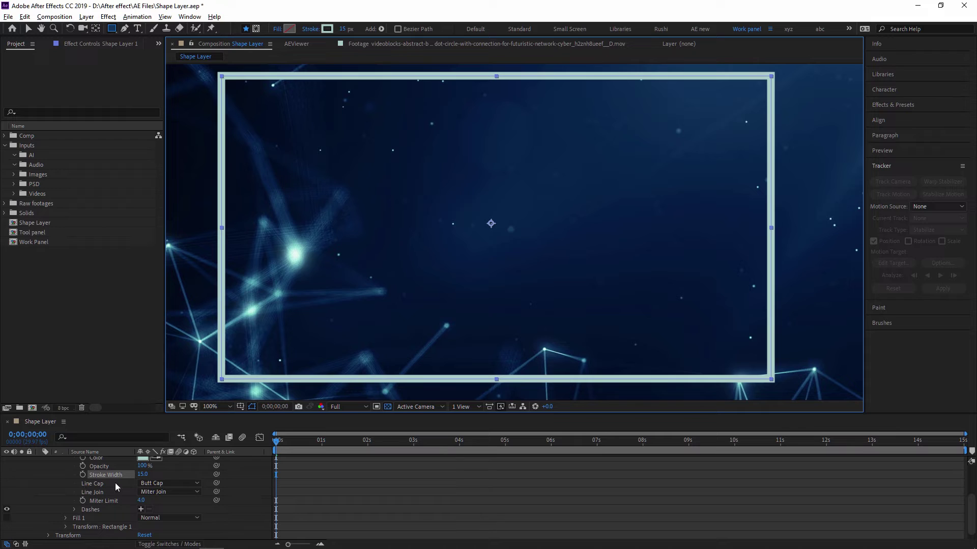
# Try Round Cap, revert the Line Cap to Butt Cap, and collapse Shape Layer 1
pyautogui.click(151, 483)
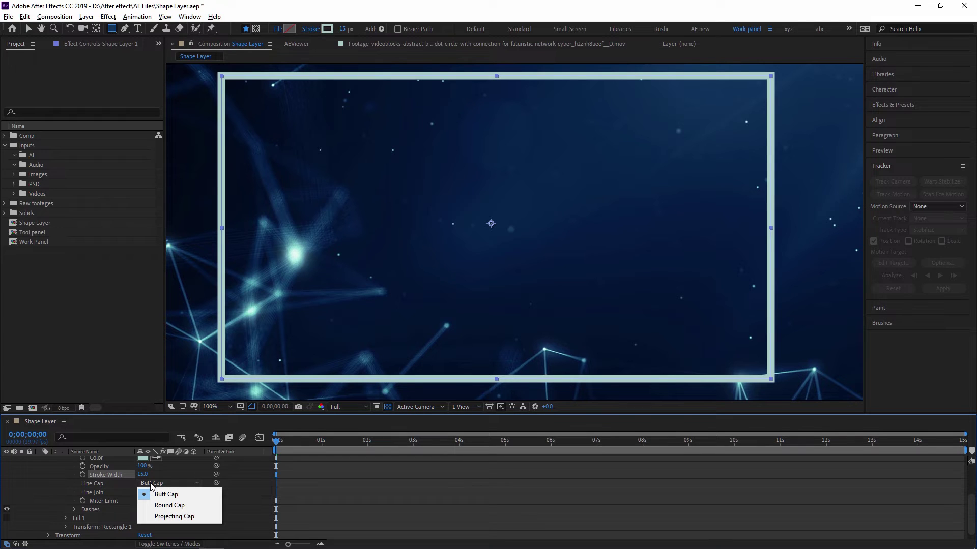
pyautogui.click(173, 506)
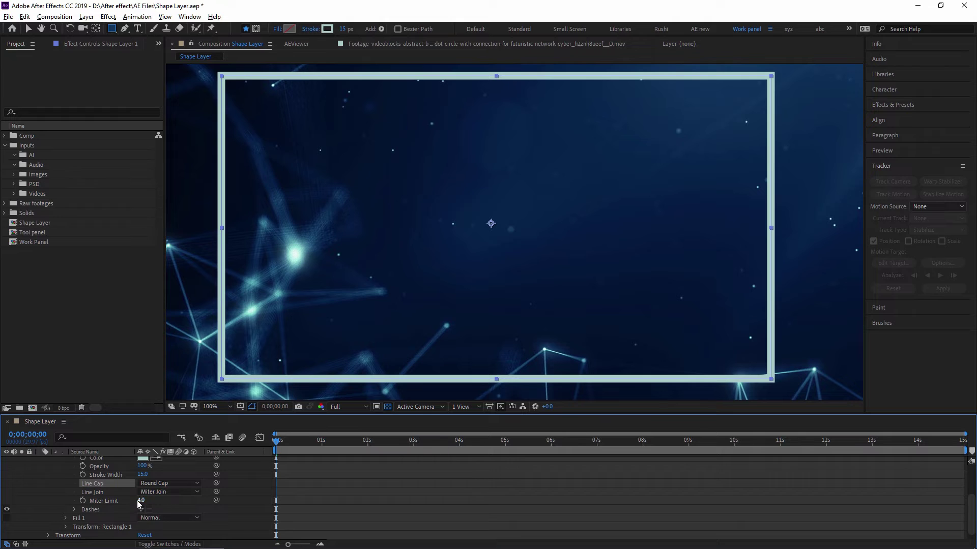
pyautogui.click(164, 484)
pyautogui.click(166, 495)
pyautogui.scroll(3, 101, 500)
pyautogui.click(41, 461)
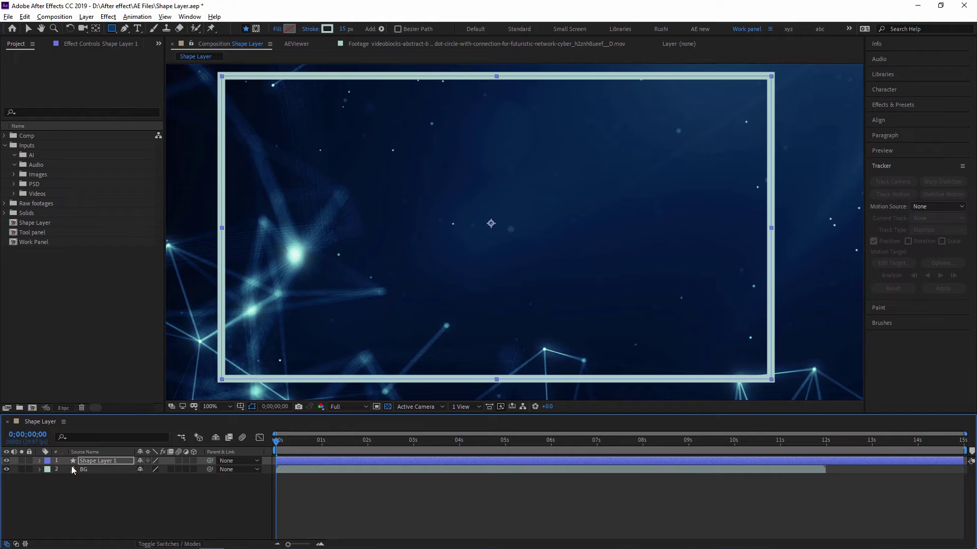
# Create a new empty shape layer via Layer > New > Shape Layer
pyautogui.click(116, 486)
pyautogui.click(95, 17)
pyautogui.moveTo(102, 27)
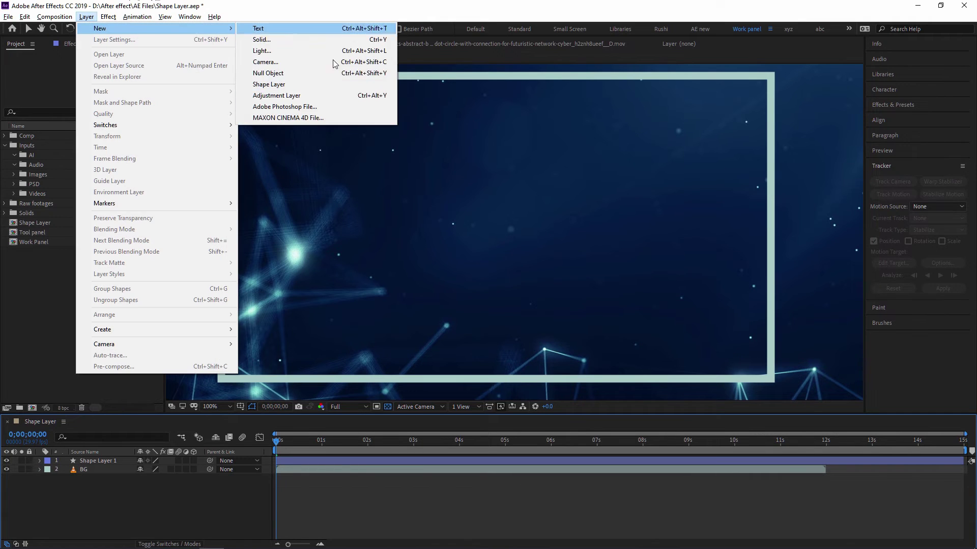
pyautogui.click(287, 84)
# Draw an open spiral path with the Pen tool, curling from left of centre inward
pyautogui.click(124, 28)
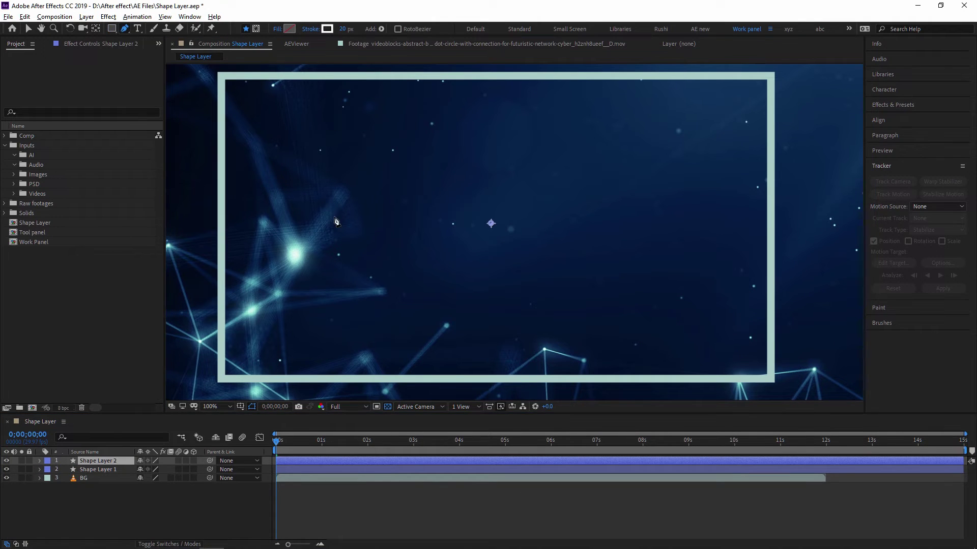
pyautogui.click(327, 282)
pyautogui.click(328, 232)
pyautogui.click(362, 192)
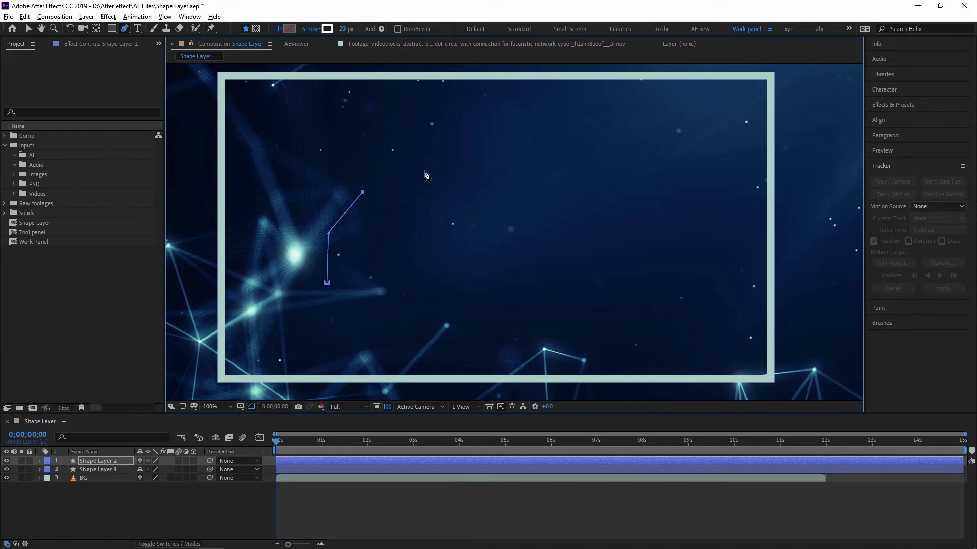
pyautogui.click(424, 171)
pyautogui.click(501, 171)
pyautogui.click(572, 189)
pyautogui.click(610, 232)
pyautogui.click(623, 276)
pyautogui.click(565, 312)
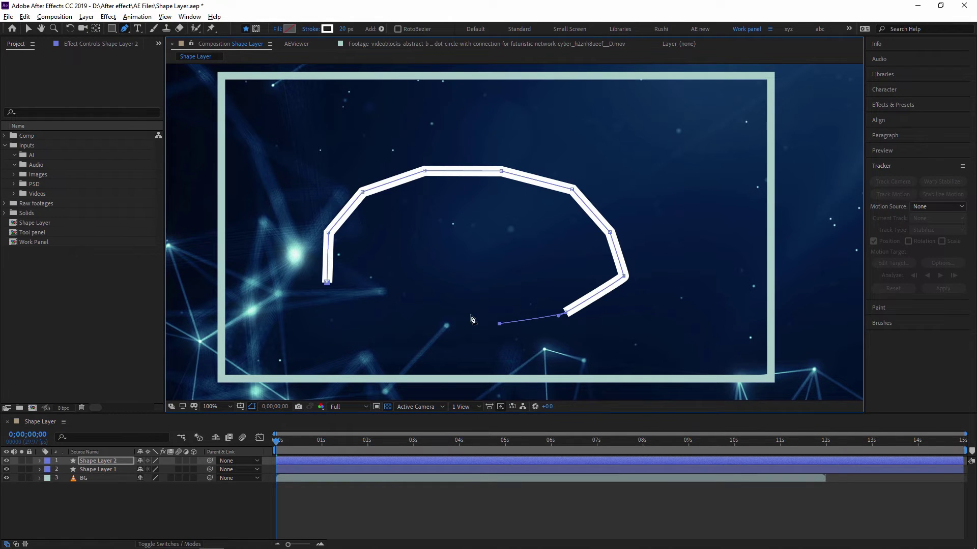
pyautogui.click(499, 324)
pyautogui.click(452, 302)
pyautogui.click(444, 244)
pyautogui.click(450, 233)
pyautogui.click(98, 461)
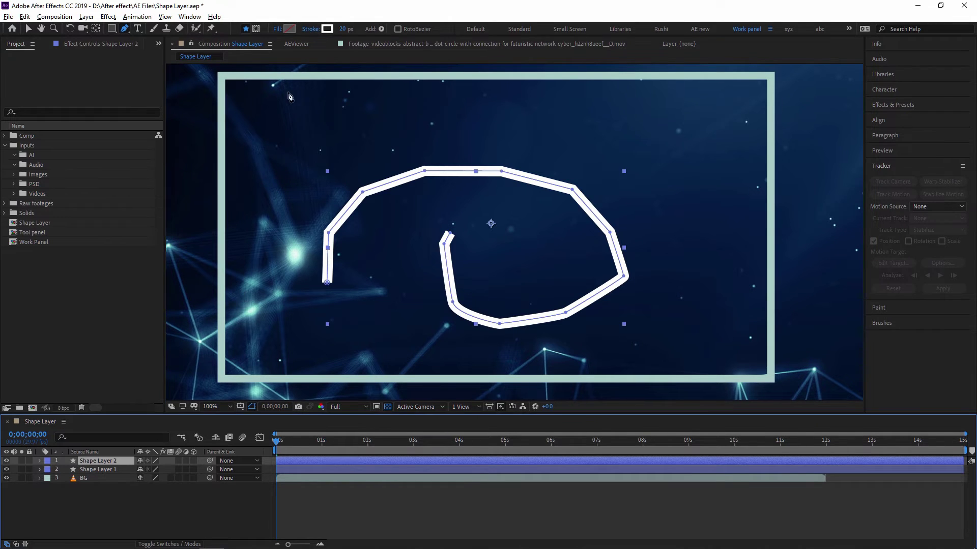
# Set the new path's stroke width to 5 px and zoom to 200% on it
pyautogui.click(346, 28)
pyautogui.write('5')
pyautogui.press('Return')
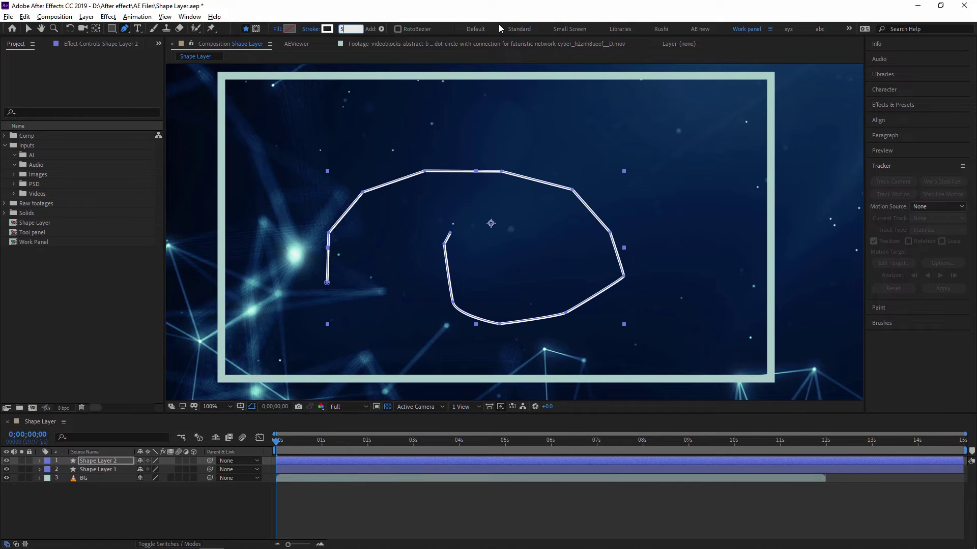
pyautogui.click(283, 471)
pyautogui.press('.')
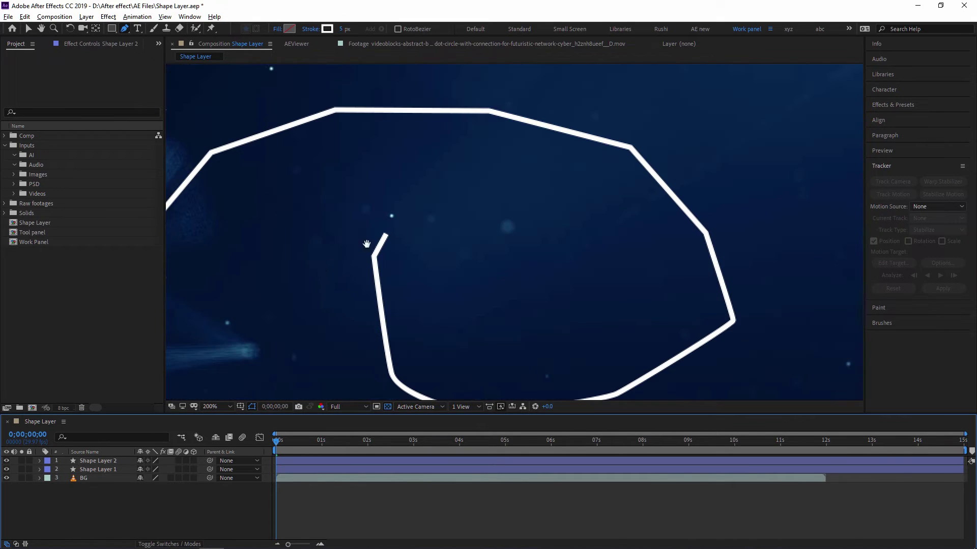
pyautogui.moveTo(315, 273); pyautogui.dragTo(411, 242)
pyautogui.press('g')
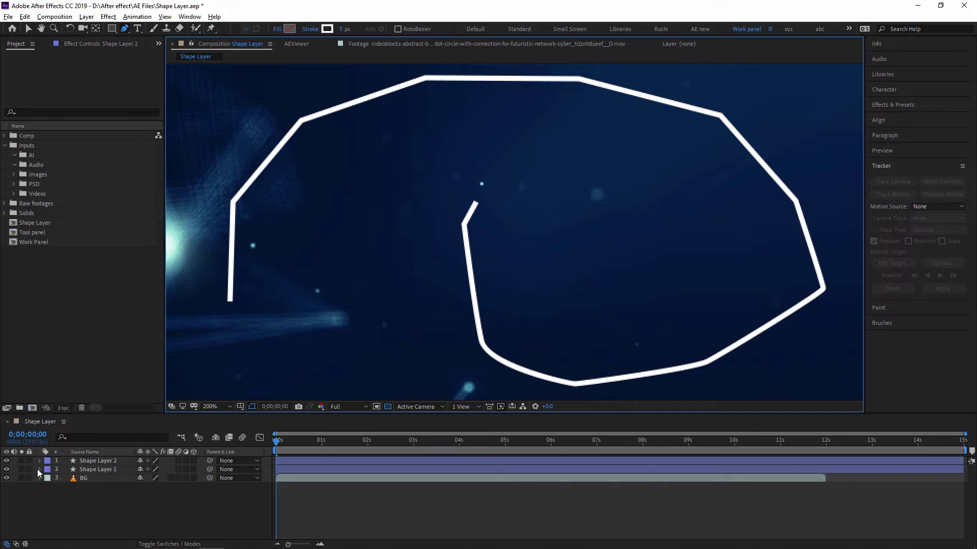
# Expand Shape Layer 2's Contents to show Shape 1's stroke properties
pyautogui.click(84, 461)
pyautogui.click(40, 461)
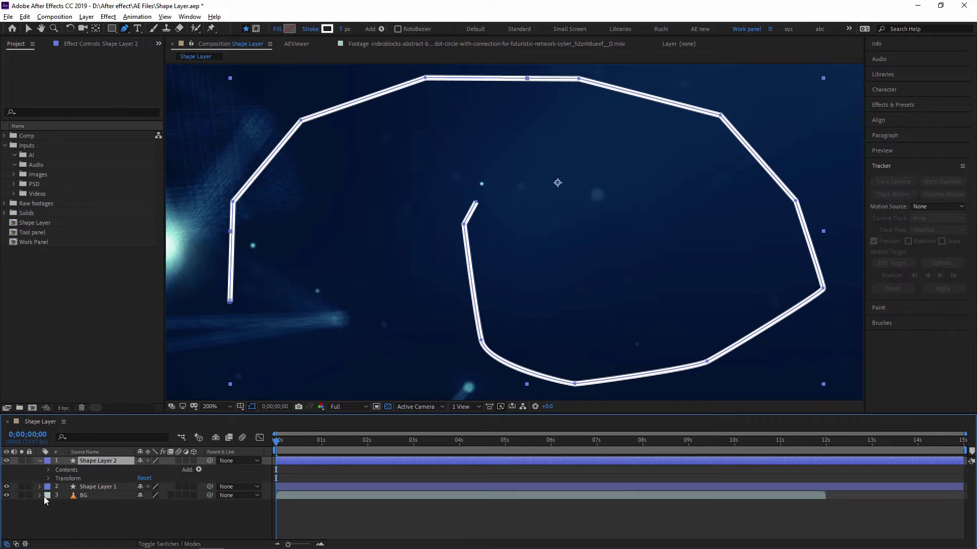
pyautogui.click(48, 470)
pyautogui.click(57, 478)
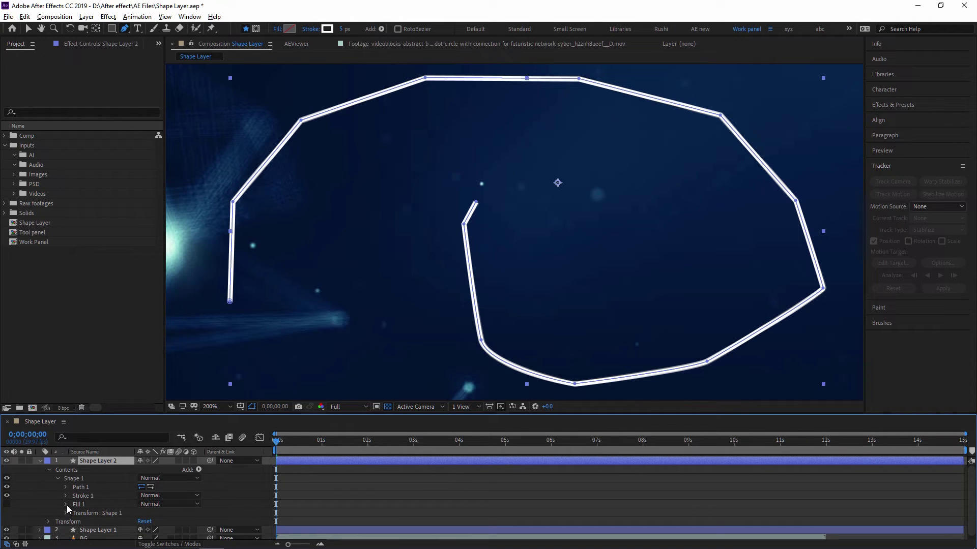
pyautogui.click(66, 496)
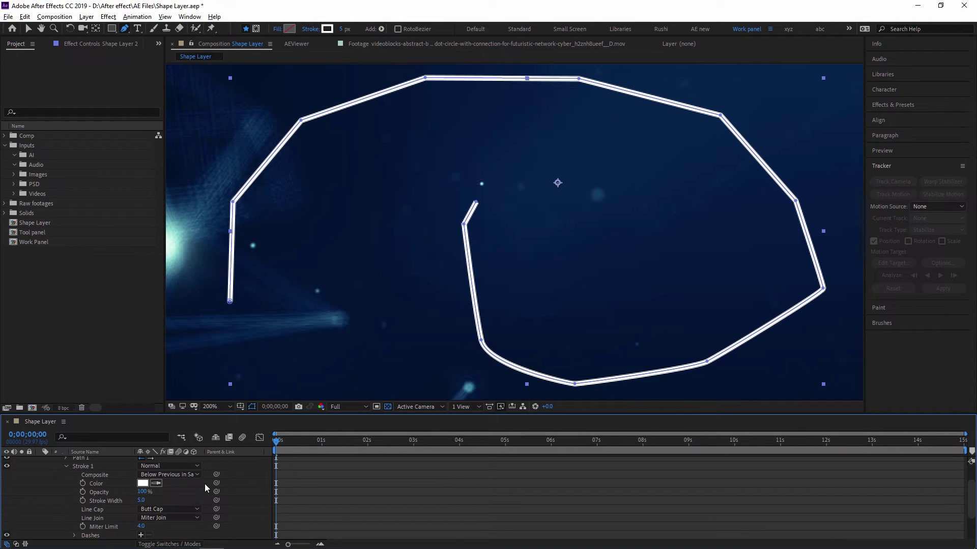
# Set the path's Line Cap to Round Cap and zoom in on its end
pyautogui.scroll(-1, 185, 484)
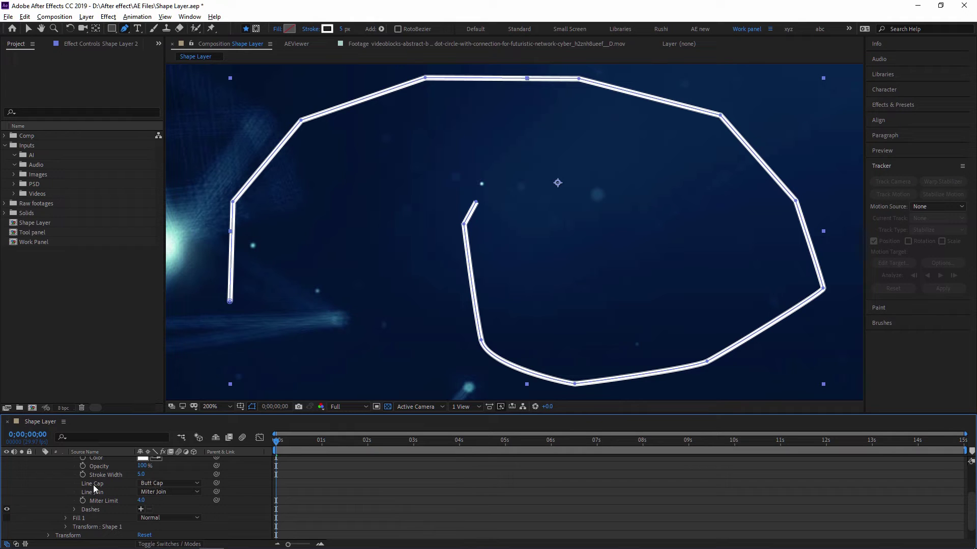
pyautogui.click(149, 486)
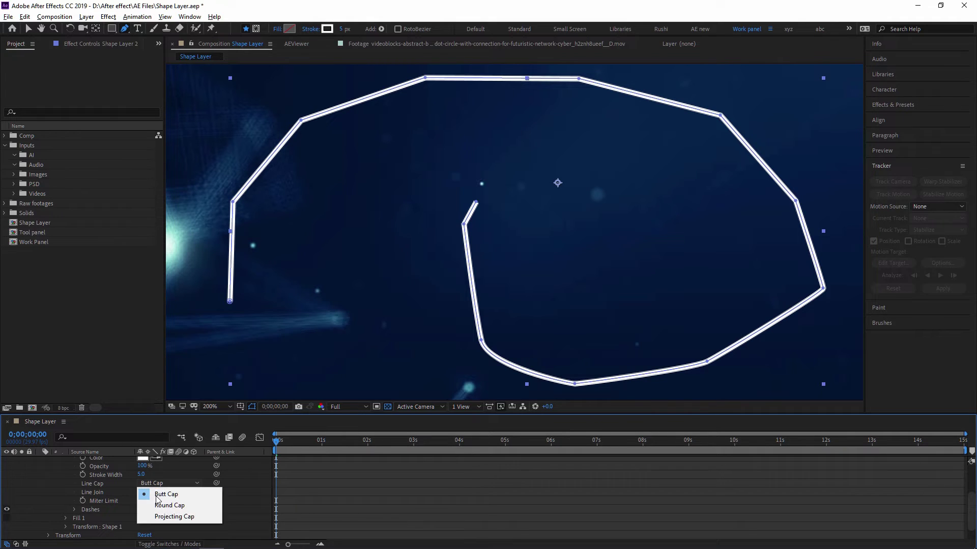
pyautogui.click(171, 506)
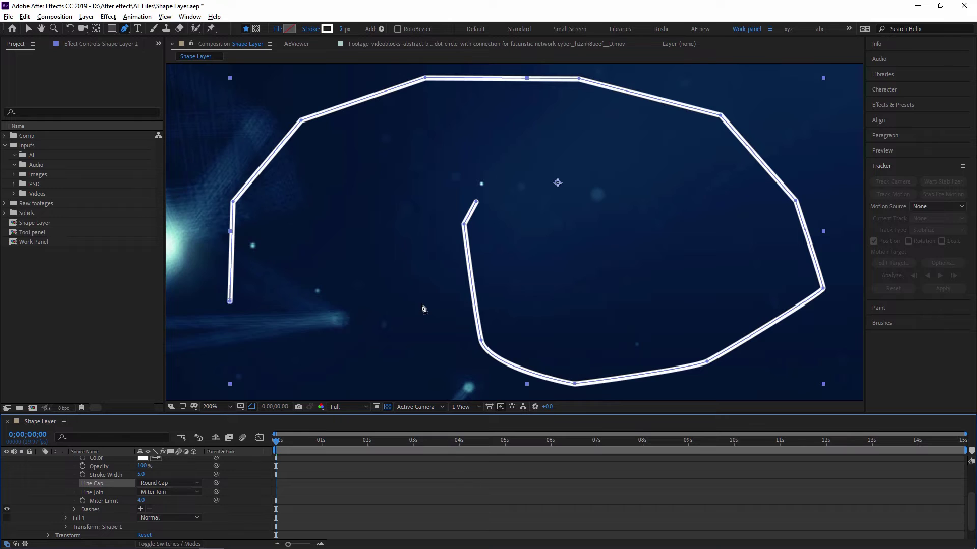
pyautogui.press('.')
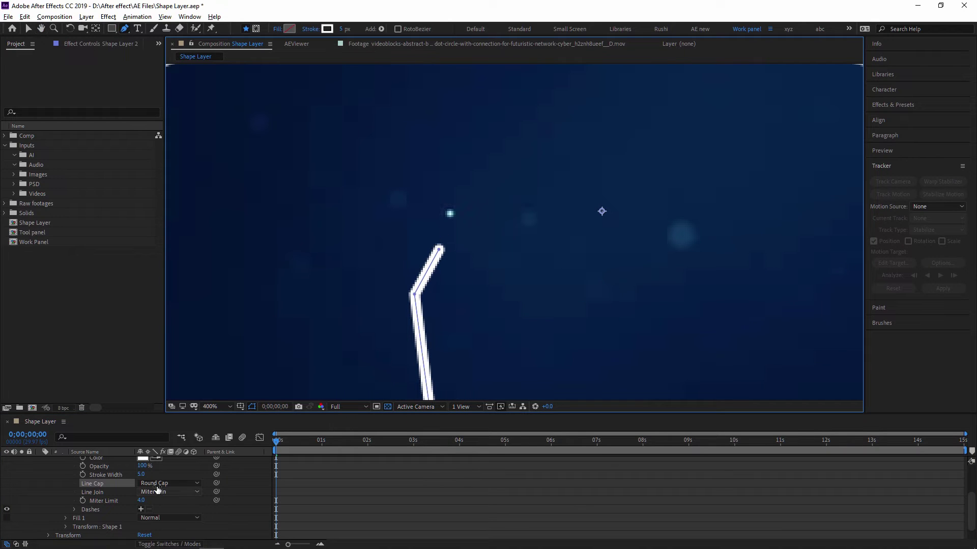
# Compare against Butt Cap, then return to Round Cap and pan along the path
pyautogui.click(157, 484)
pyautogui.click(162, 495)
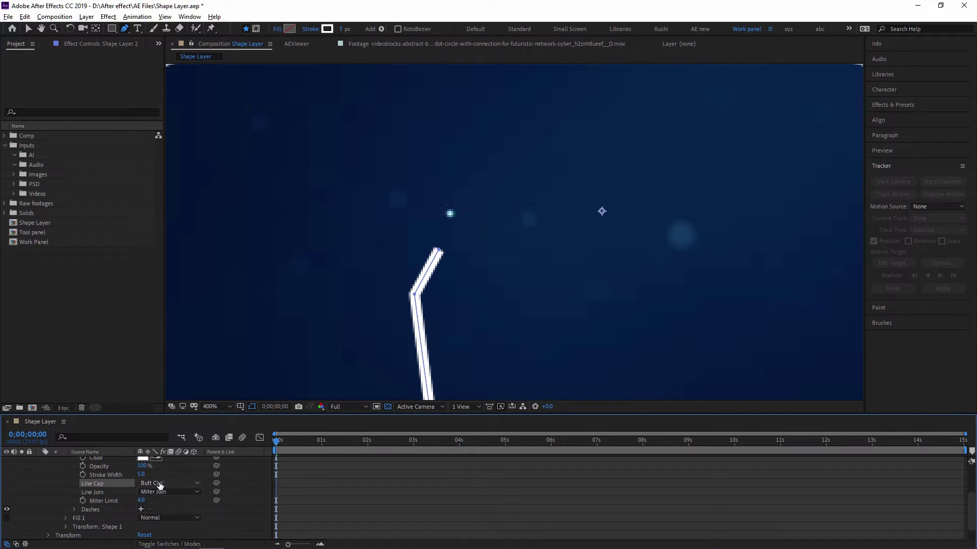
pyautogui.click(157, 484)
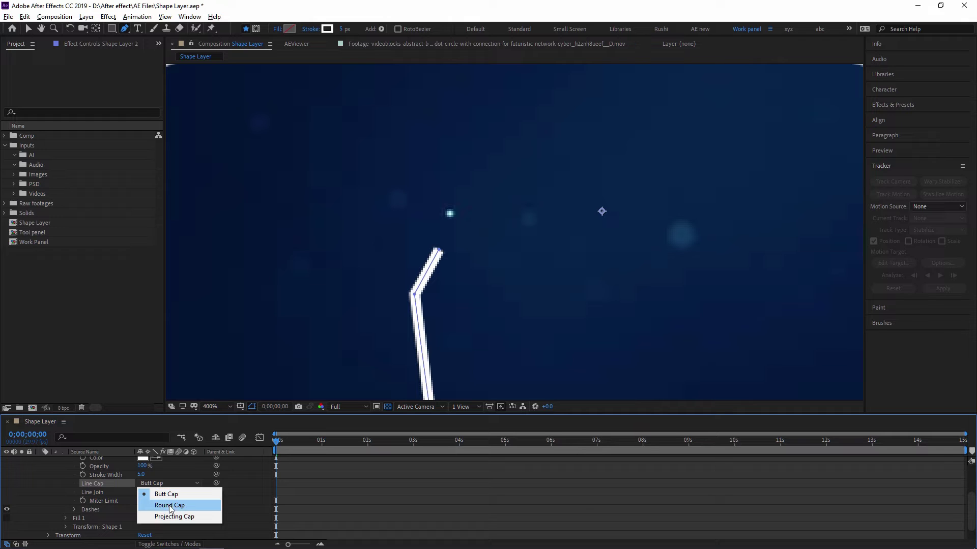
pyautogui.click(169, 505)
pyautogui.scroll(-5, 420, 216)
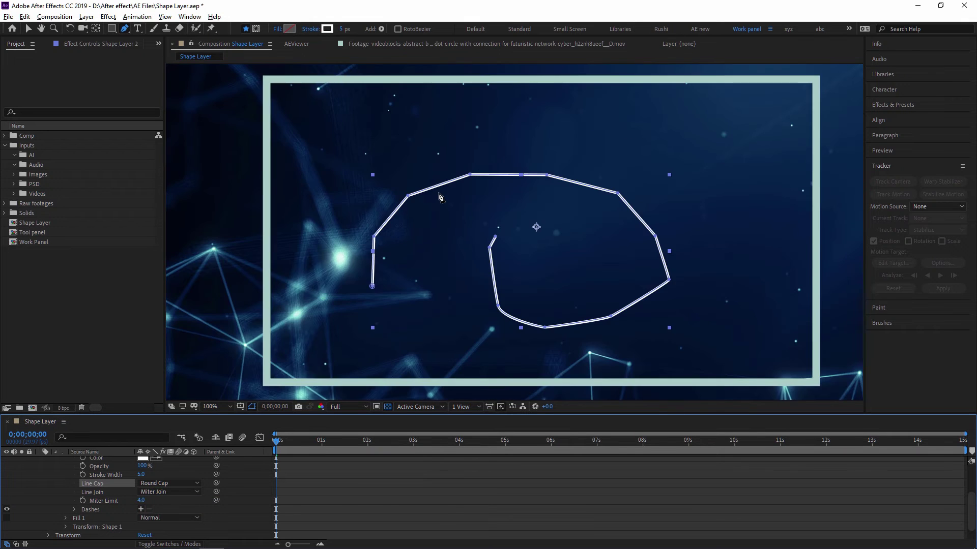
pyautogui.scroll(3, 441, 206)
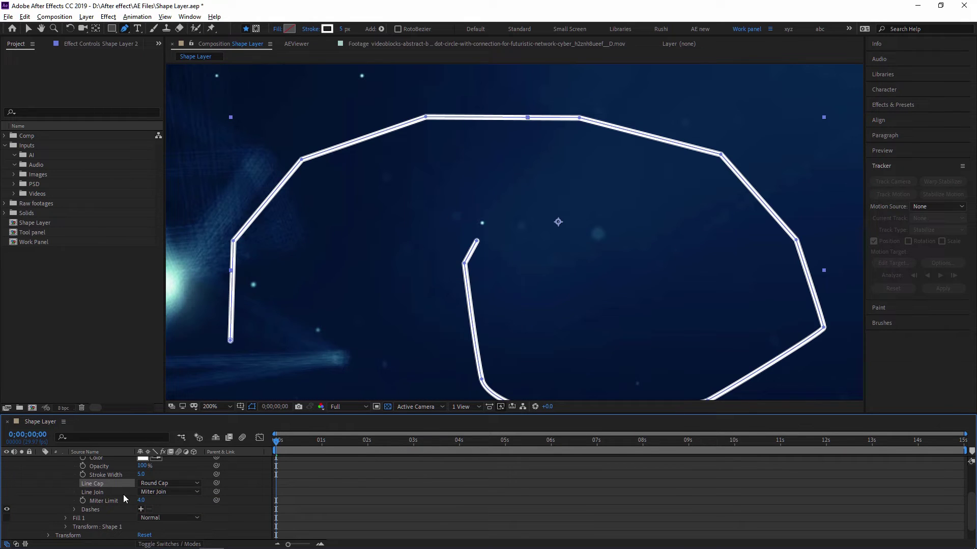
pyautogui.moveTo(246, 285); pyautogui.dragTo(356, 270)
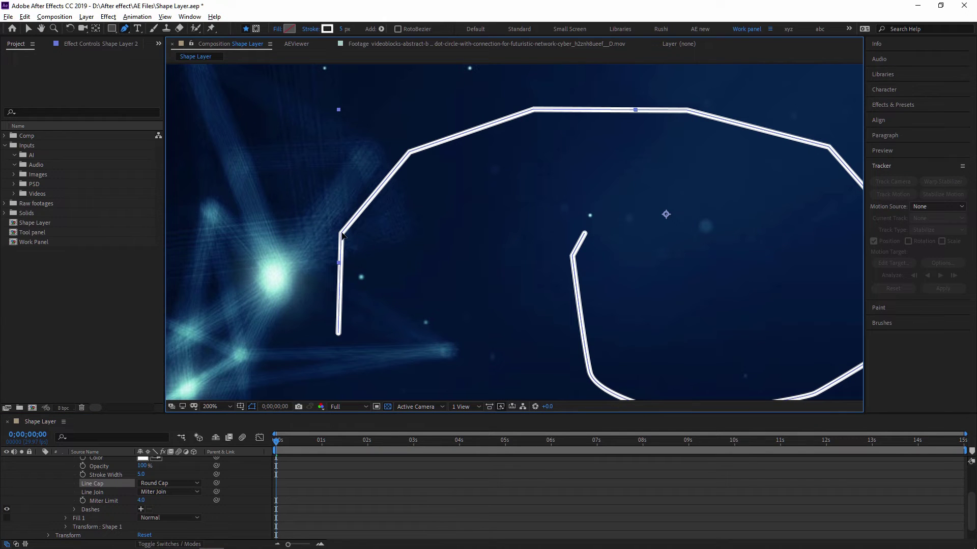
pyautogui.scroll(2, 502, 247)
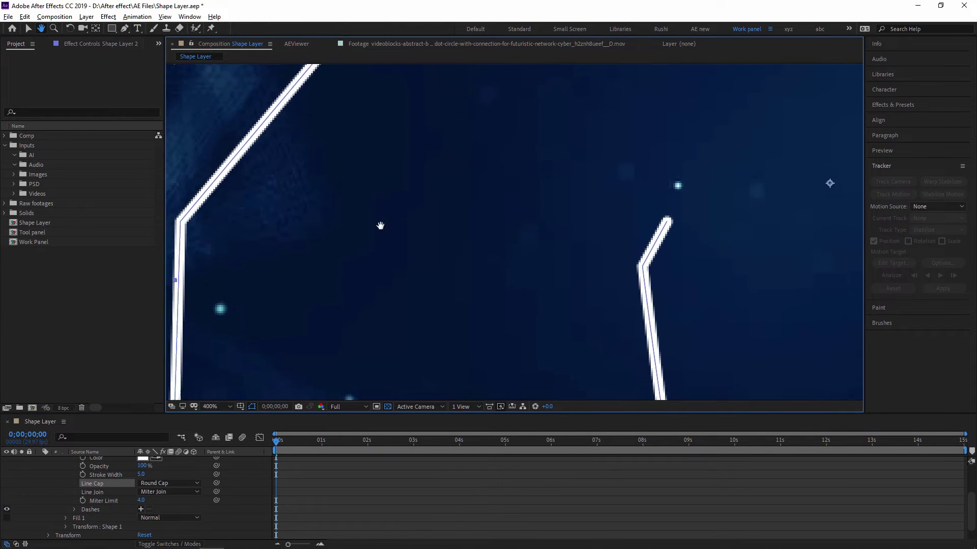
pyautogui.scroll(-2, 549, 199)
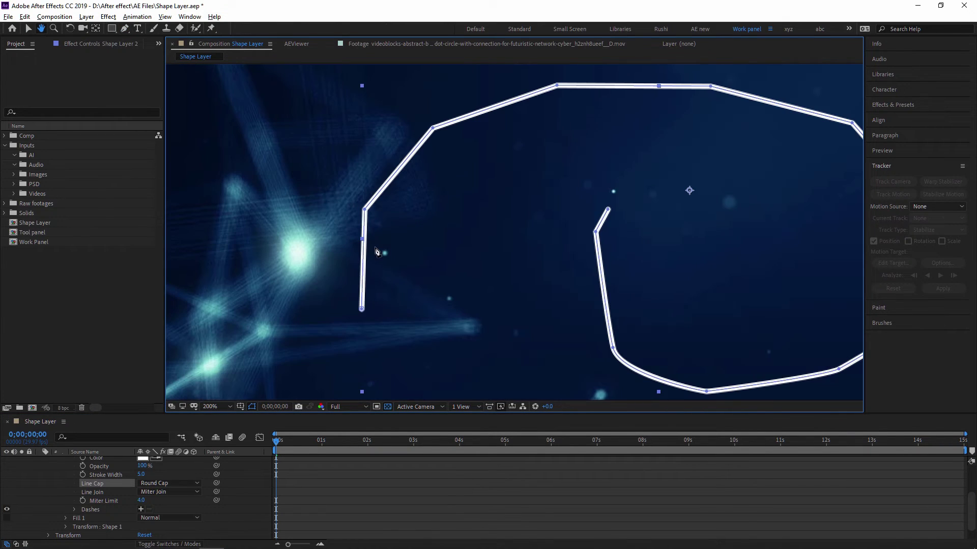
# Try Round Join then Bevel Join on the path's corners, ending on Round Join
pyautogui.click(152, 494)
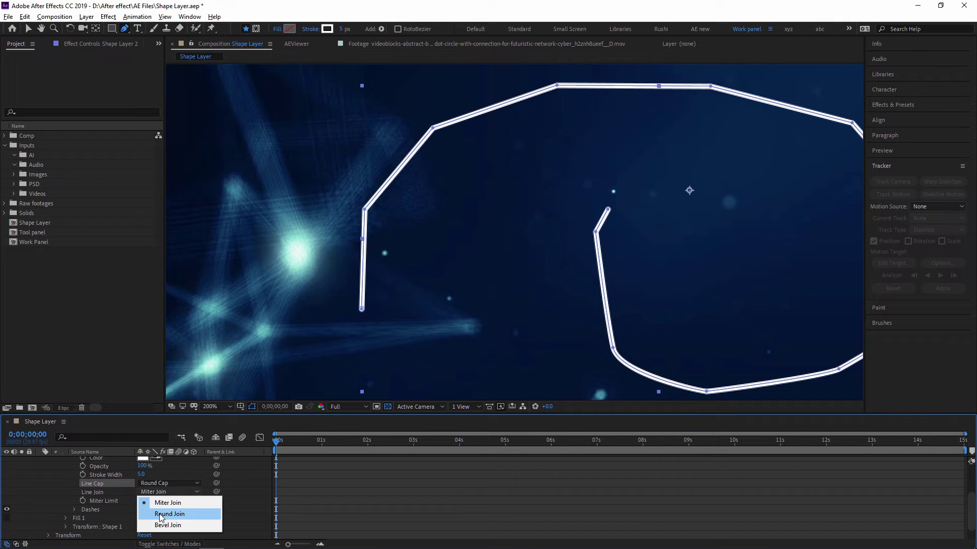
pyautogui.click(161, 514)
pyautogui.scroll(3, 270, 214)
pyautogui.scroll(-1, 503, 279)
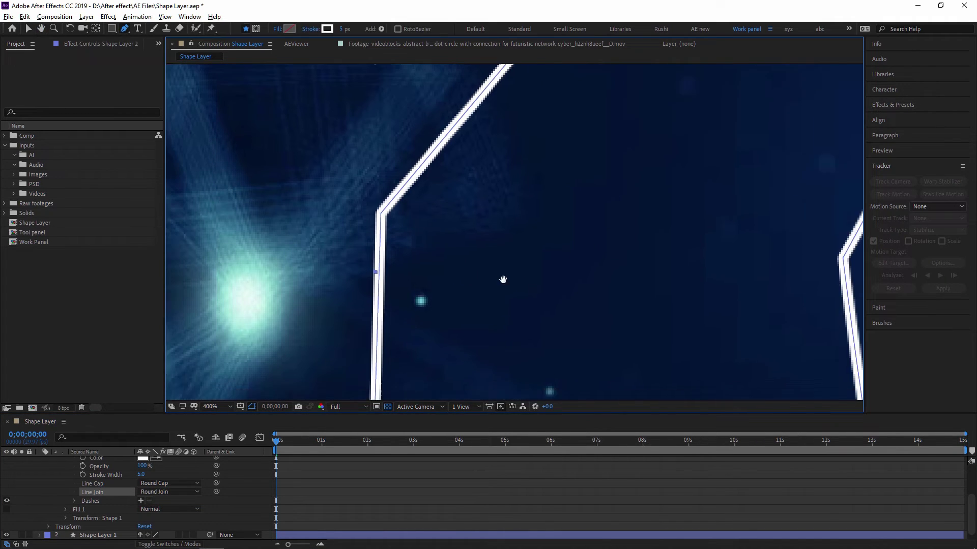
pyautogui.moveTo(503, 279); pyautogui.dragTo(580, 287)
pyautogui.click(168, 492)
pyautogui.click(165, 526)
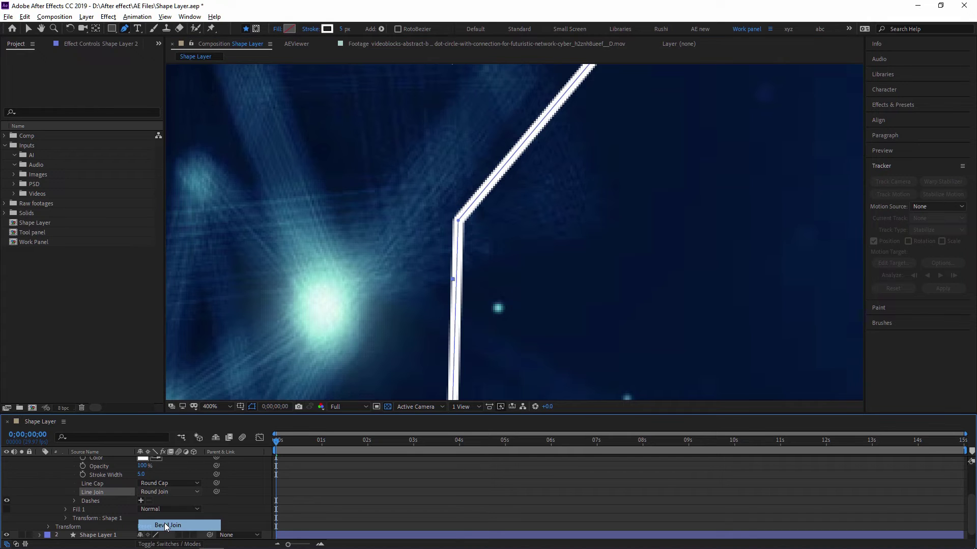
pyautogui.click(168, 514)
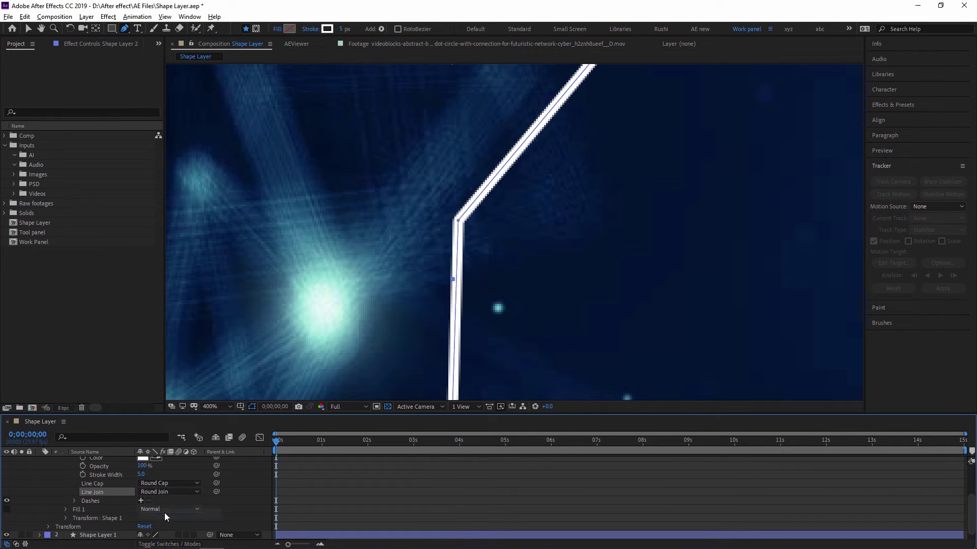
pyautogui.scroll(-2, 427, 265)
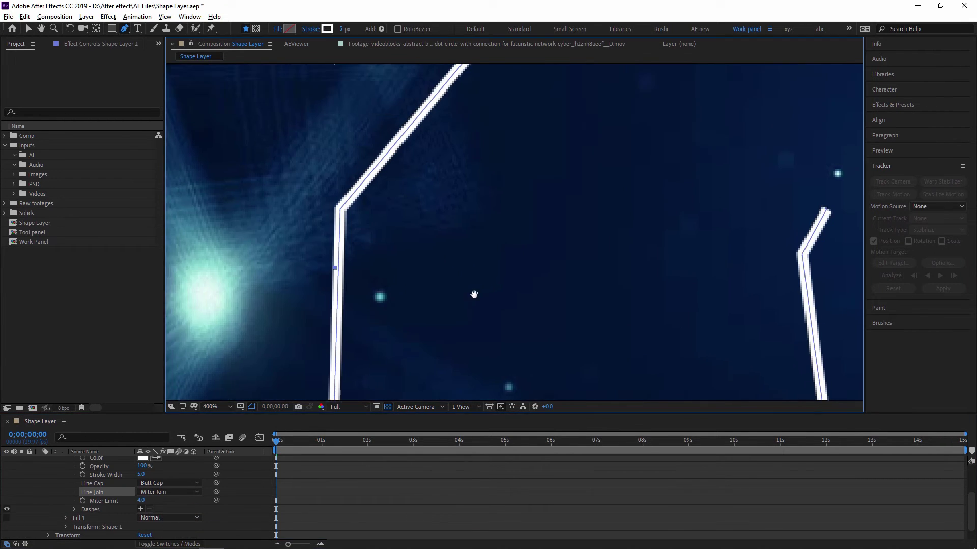
# Thicken the path's stroke from 5 px to 25 px and set Round Join
pyautogui.press('g')
pyautogui.moveTo(344, 31); pyautogui.dragTo(355, 32)
pyautogui.click(155, 492)
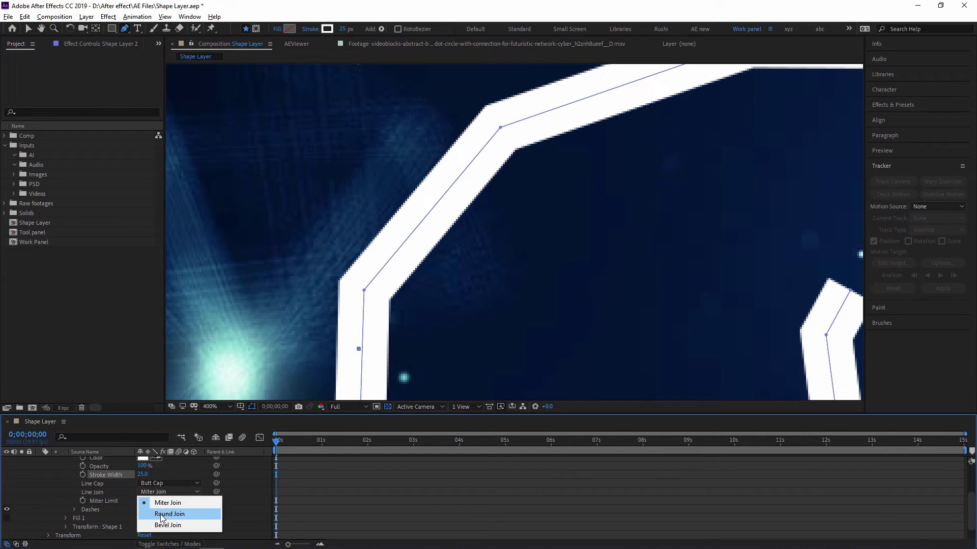
pyautogui.click(163, 515)
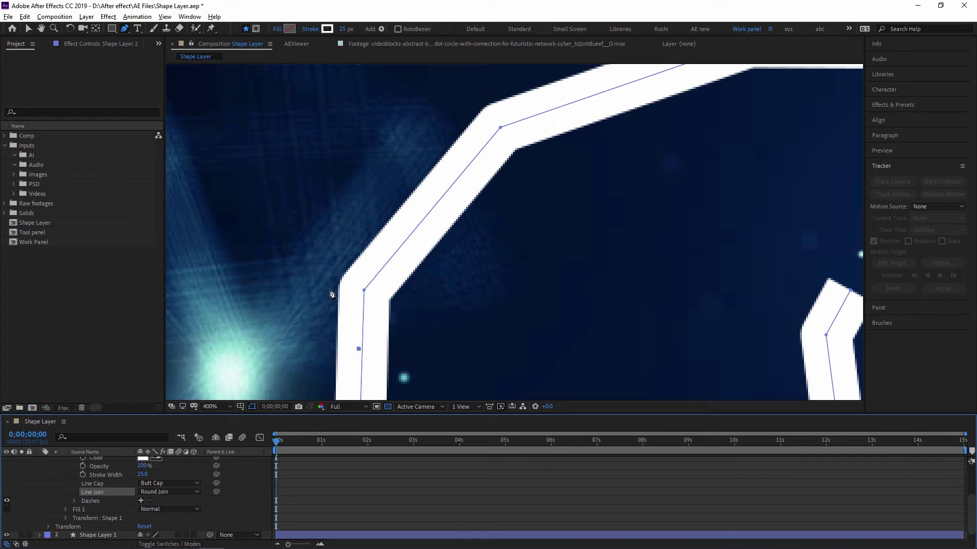
# Cycle the Line Join through Miter, Round and Bevel, zooming to inspect corners
pyautogui.click(167, 492)
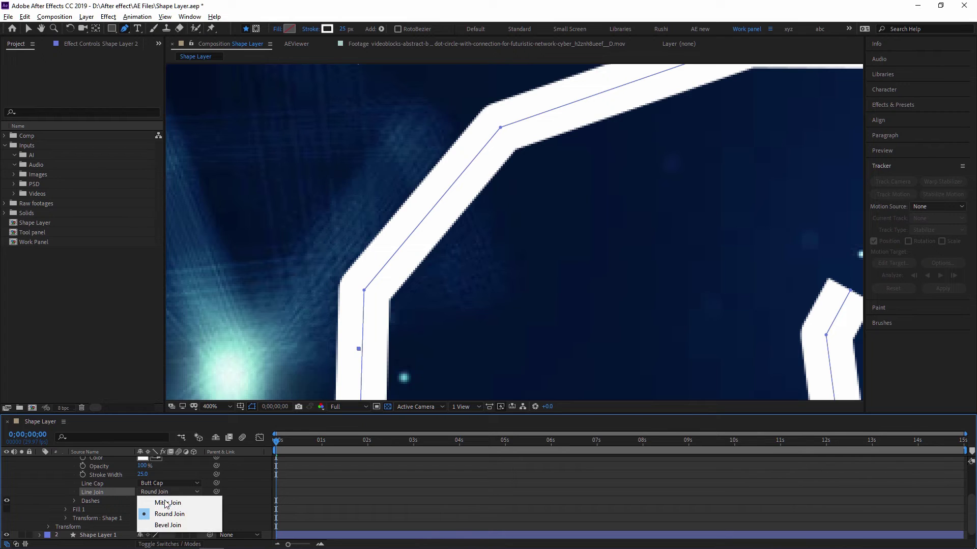
pyautogui.click(155, 501)
pyautogui.click(168, 492)
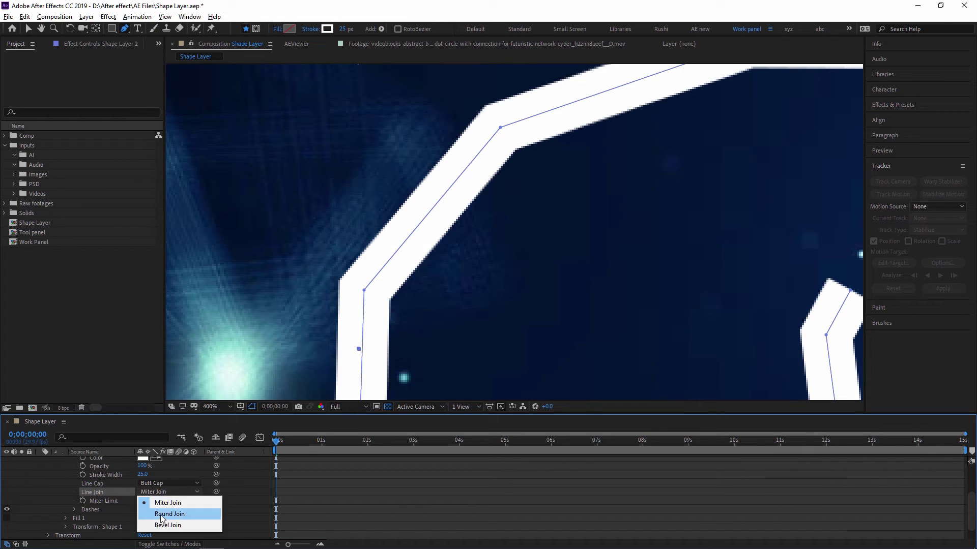
pyautogui.click(161, 515)
pyautogui.click(164, 495)
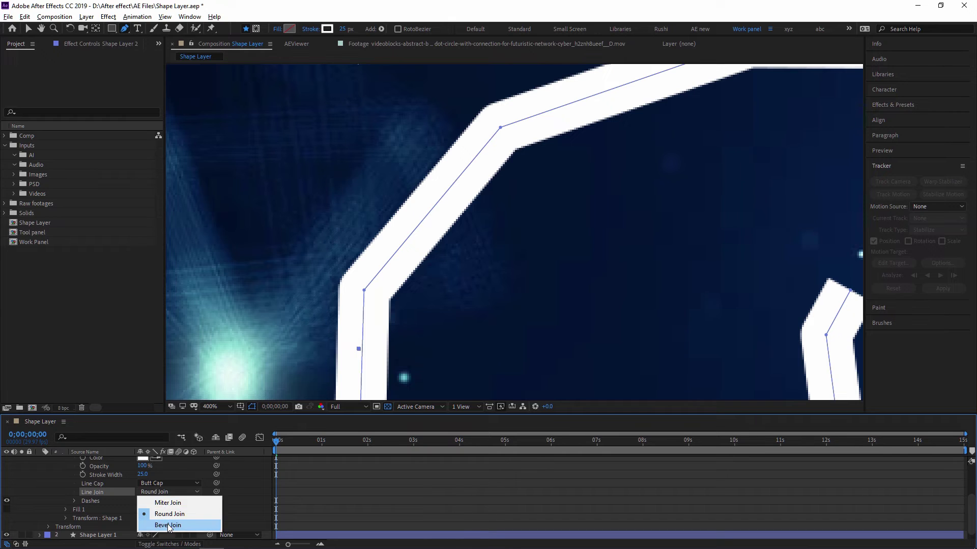
pyautogui.click(168, 526)
pyautogui.press(',')
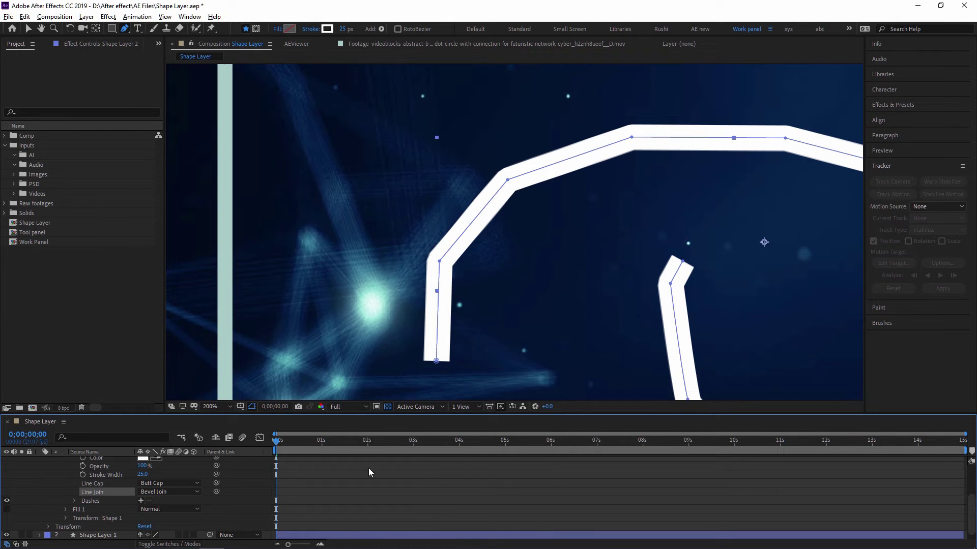
pyautogui.press('.')
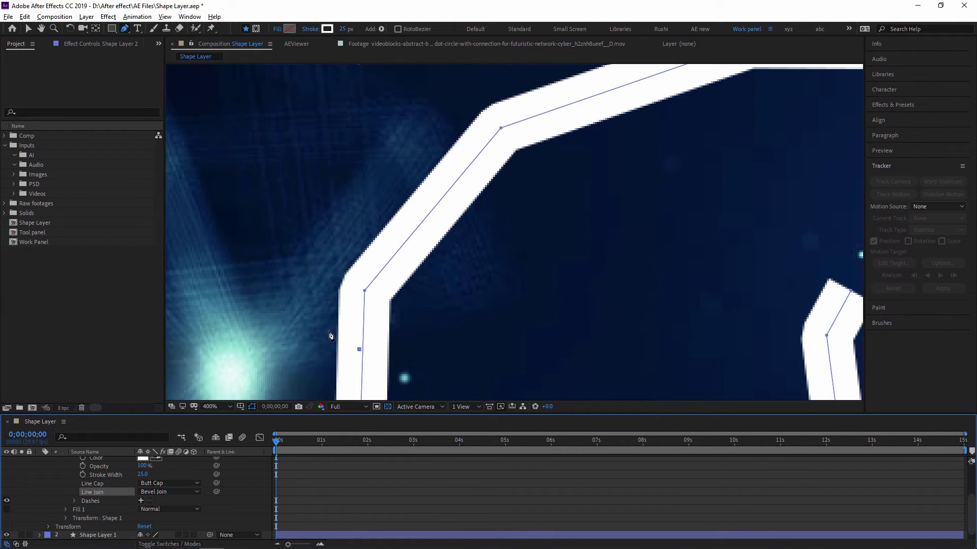
pyautogui.press(',')
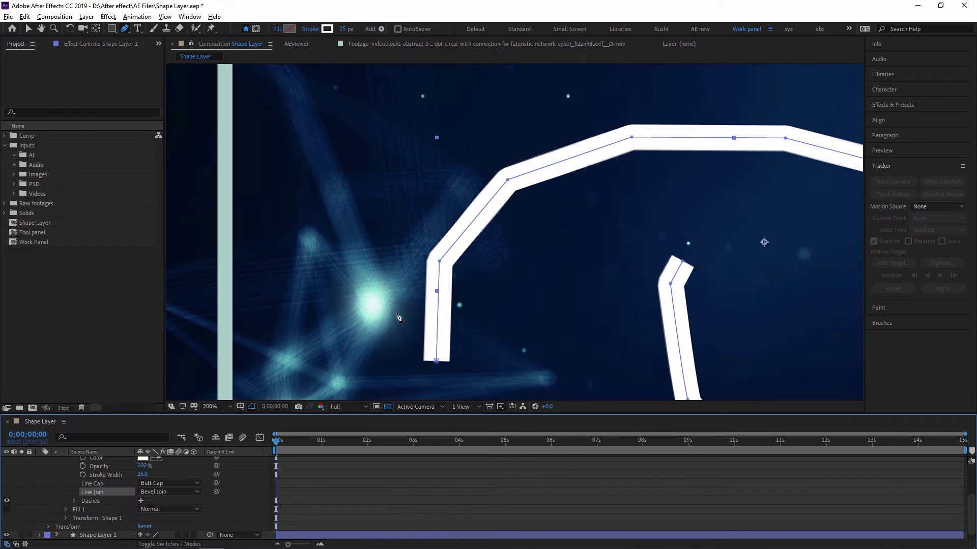
# Compare Miter Join once more, then settle on Bevel Join and view the whole composition
pyautogui.click(163, 492)
pyautogui.click(162, 501)
pyautogui.press('.')
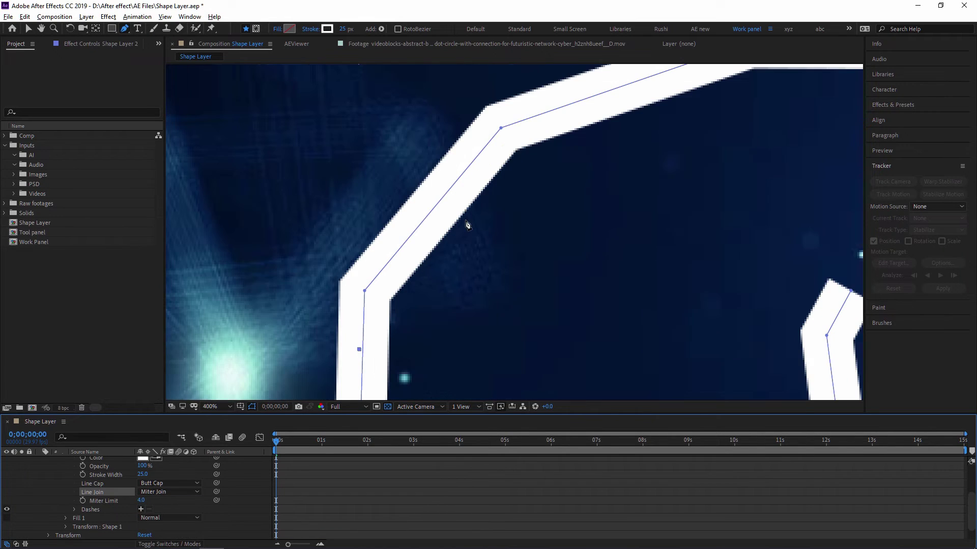
pyautogui.click(164, 492)
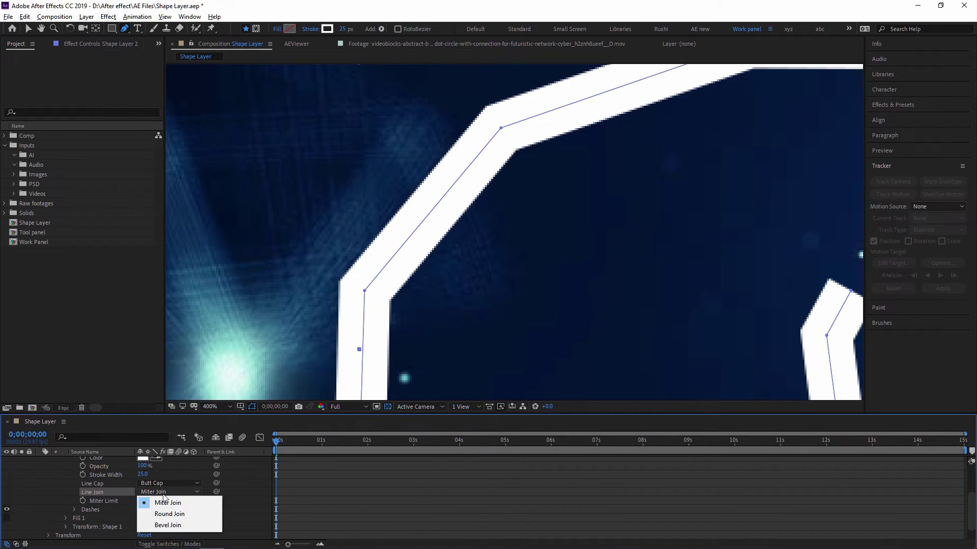
pyautogui.click(168, 525)
pyautogui.press('h')
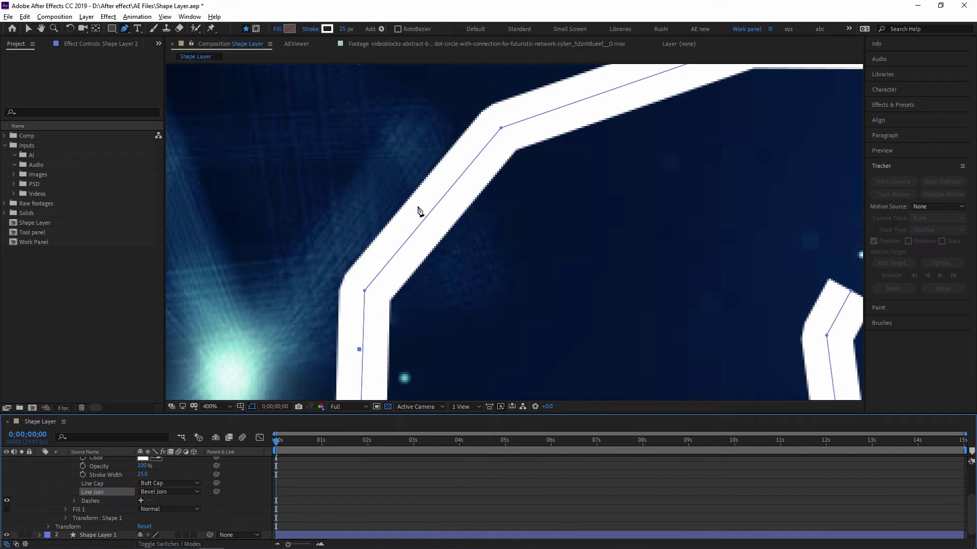
pyautogui.scroll(-4, 417, 210)
pyautogui.press('g')
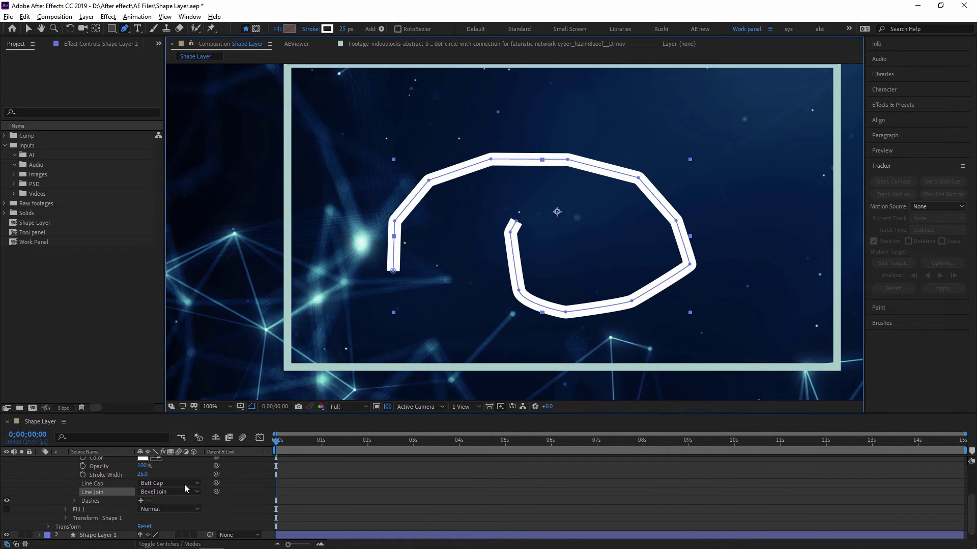
# Undo to remove the freehand scribble shape layer
pyautogui.click(74, 502)
pyautogui.scroll(-1, 76, 503)
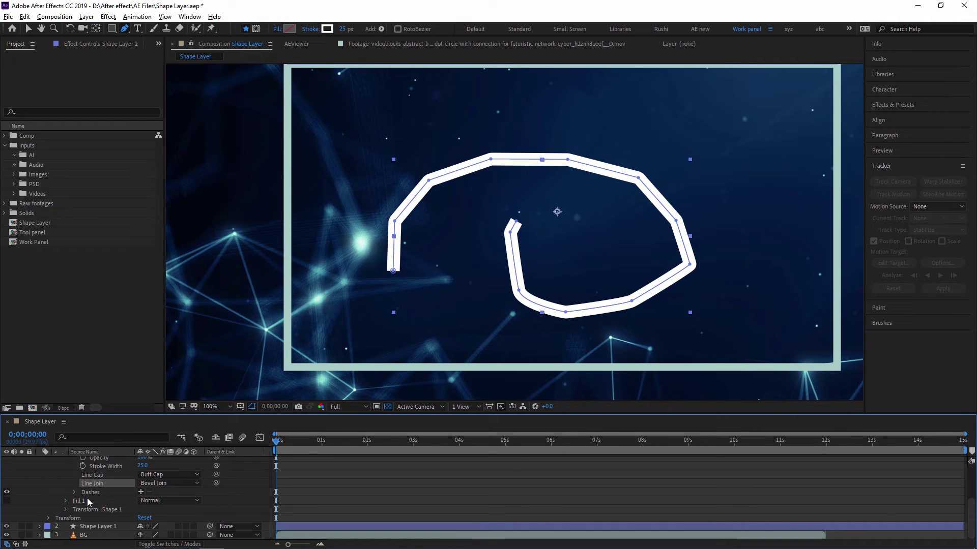
pyautogui.scroll(3, 120, 492)
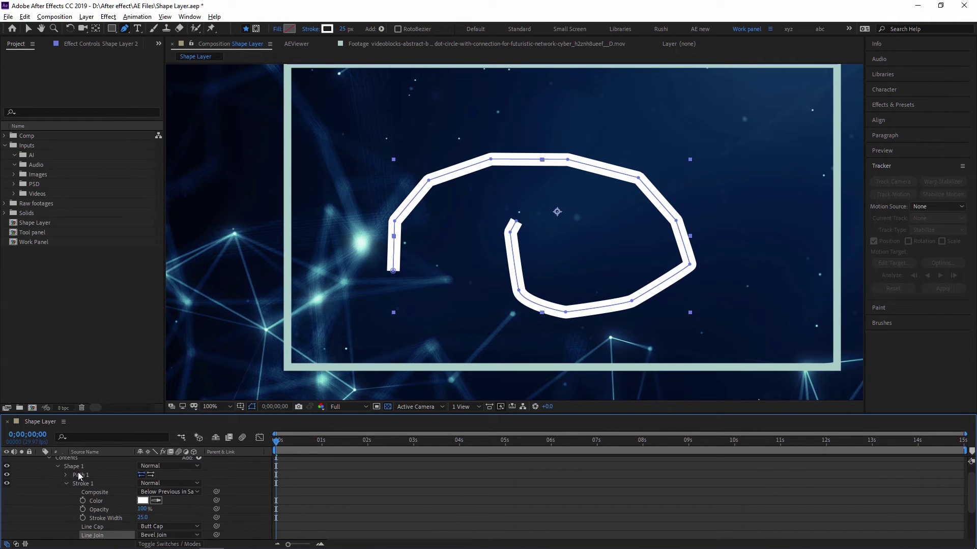
pyautogui.scroll(3, 95, 483)
pyautogui.hotkey('ctrl', 'z')
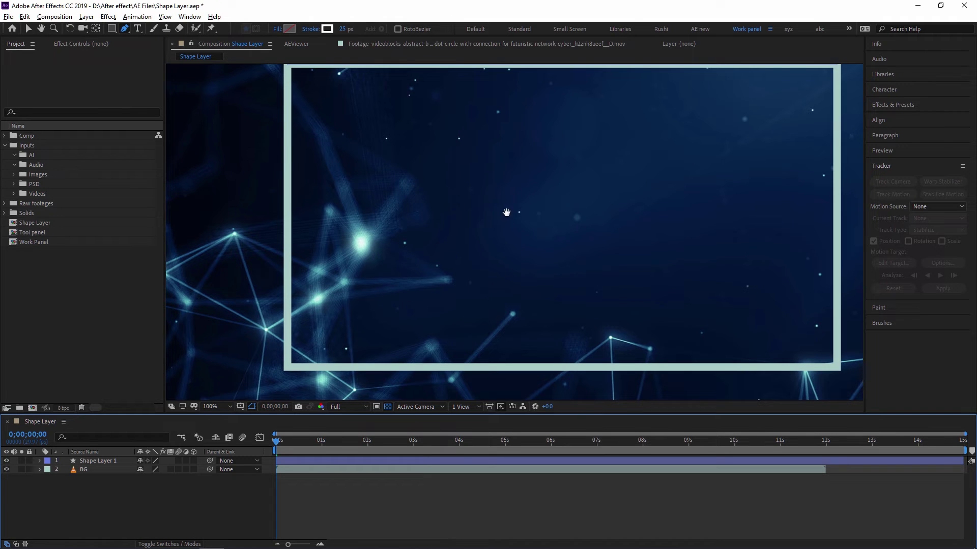
pyautogui.moveTo(366, 304); pyautogui.dragTo(331, 315)
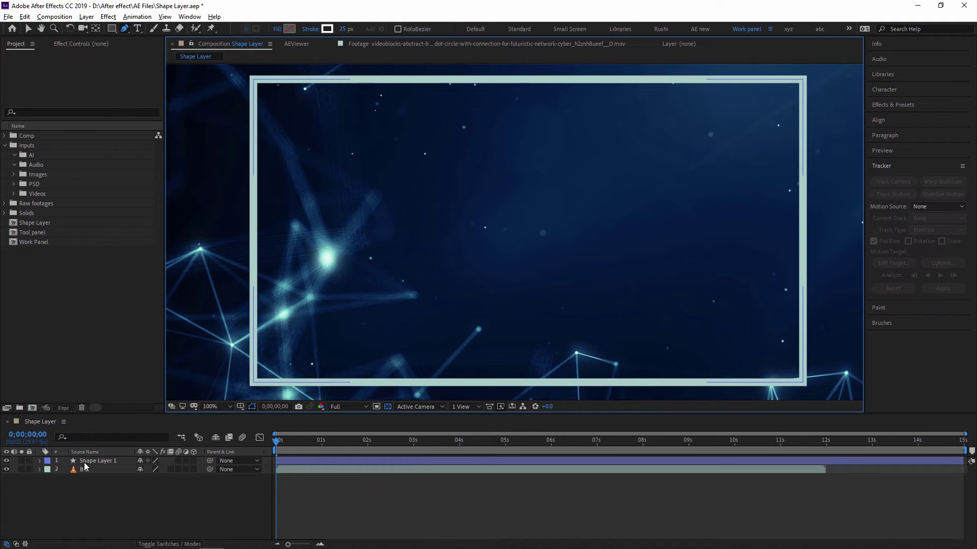
# Set Shape Layer 1's rectangle stroke colour to pure white (FFFFFF)
pyautogui.click(86, 462)
pyautogui.press('u')
pyautogui.press('u')
pyautogui.scroll(-3, 127, 489)
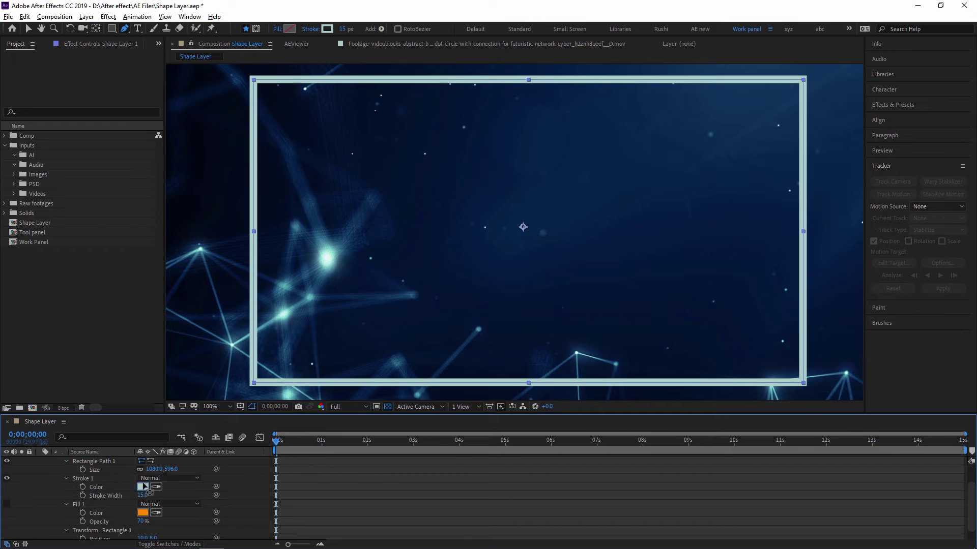
pyautogui.click(143, 486)
pyautogui.moveTo(636, 210); pyautogui.dragTo(606, 157)
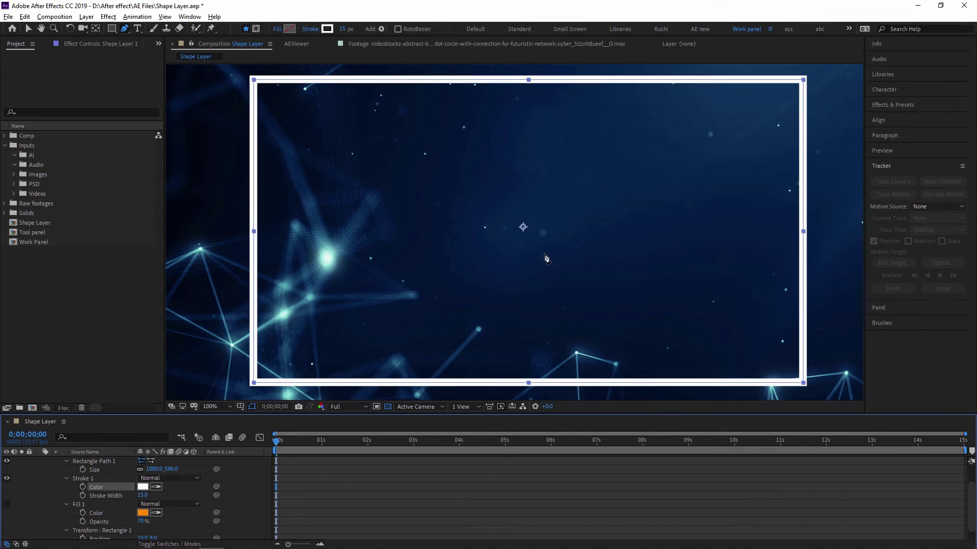
pyautogui.click(815, 159)
# Expand Stroke 1 to show all the rectangle stroke's settings
pyautogui.scroll(-1, 77, 503)
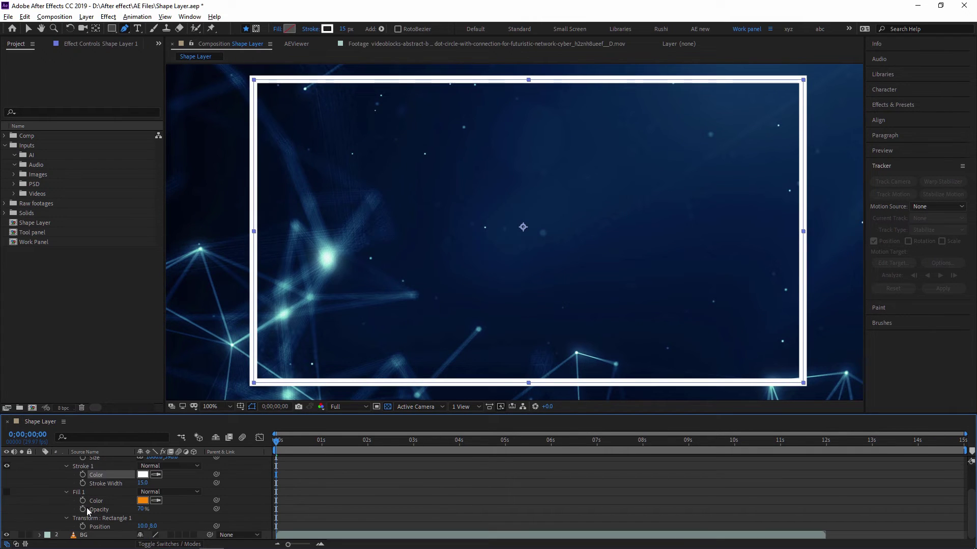
pyautogui.click(69, 490)
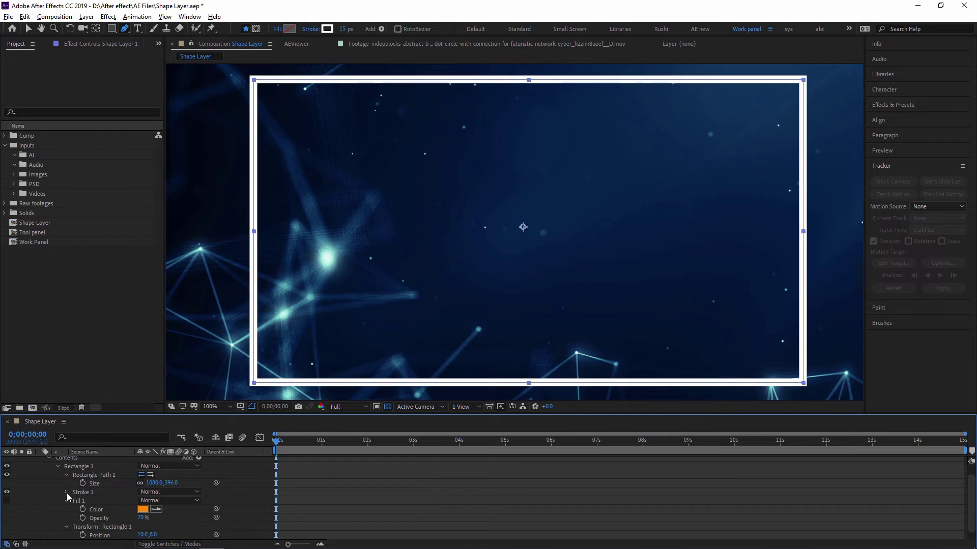
pyautogui.click(66, 492)
pyautogui.scroll(-4, 173, 496)
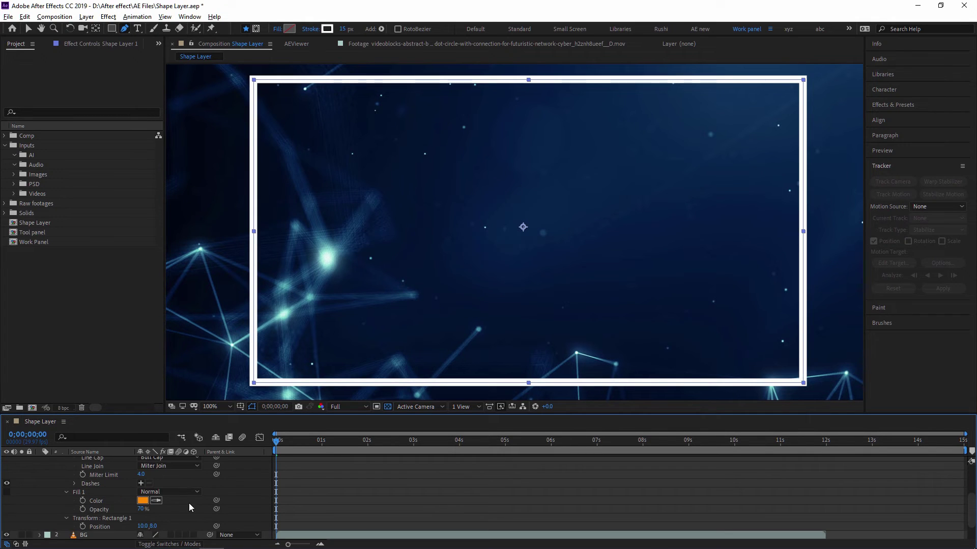
# Add dashes to the rectangle frame's stroke with Dash 9.0 and Offset -65.0
pyautogui.click(77, 484)
pyautogui.click(75, 483)
pyautogui.click(141, 484)
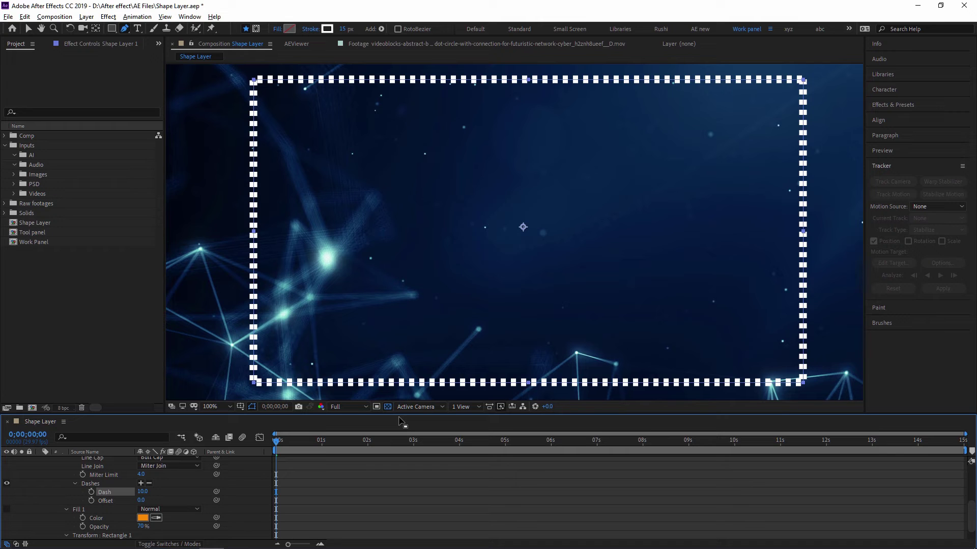
pyautogui.moveTo(143, 492); pyautogui.dragTo(216, 498)
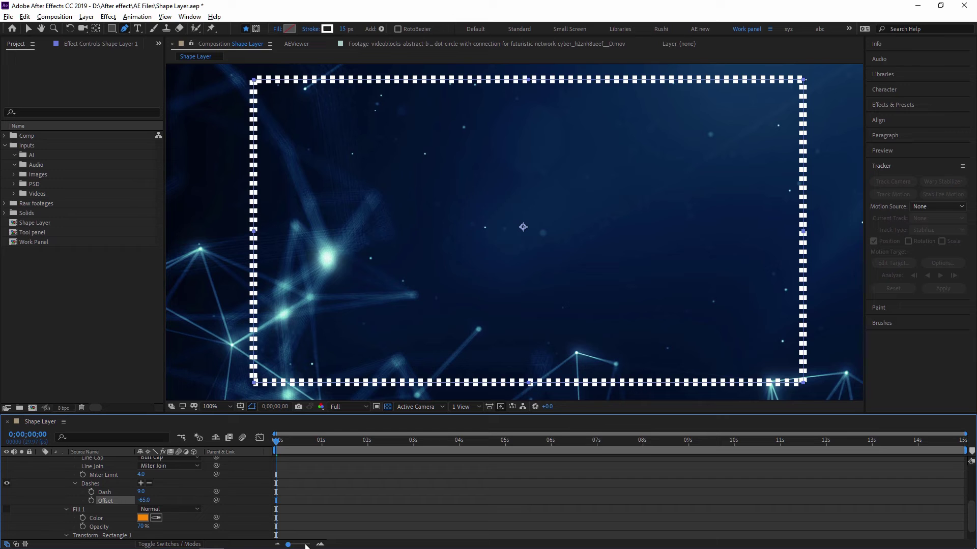
pyautogui.scroll(-2, 386, 287)
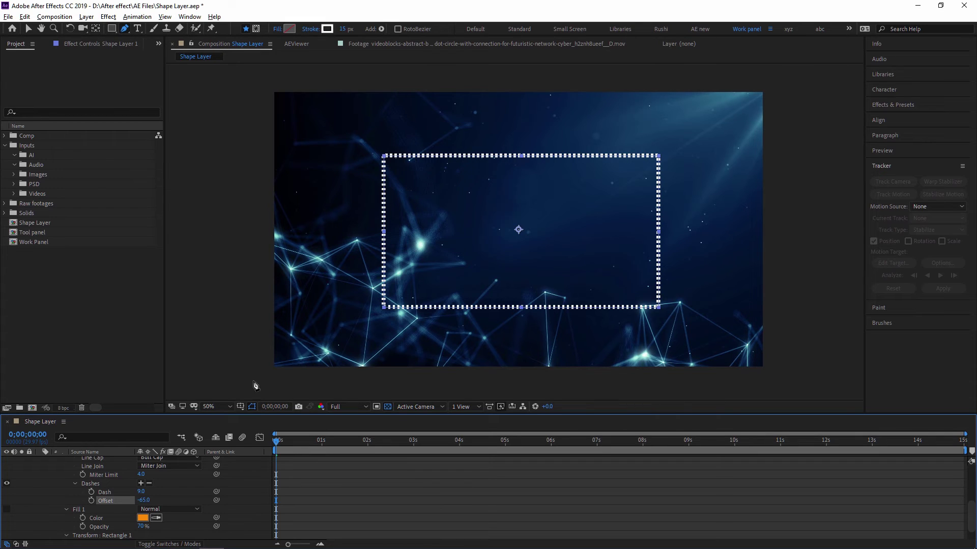
# Create a new empty shape layer from the Layer menu
pyautogui.click(86, 16)
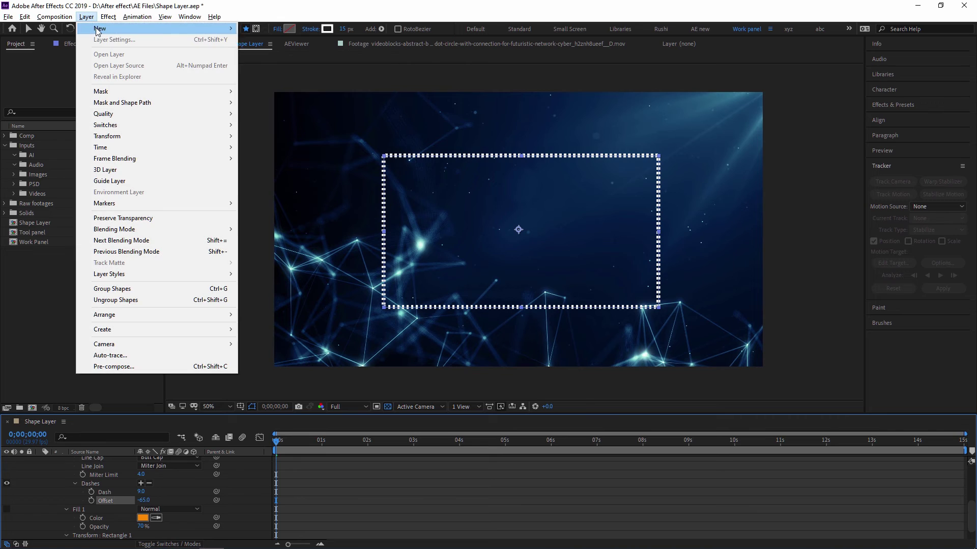
pyautogui.moveTo(89, 31)
pyautogui.click(267, 84)
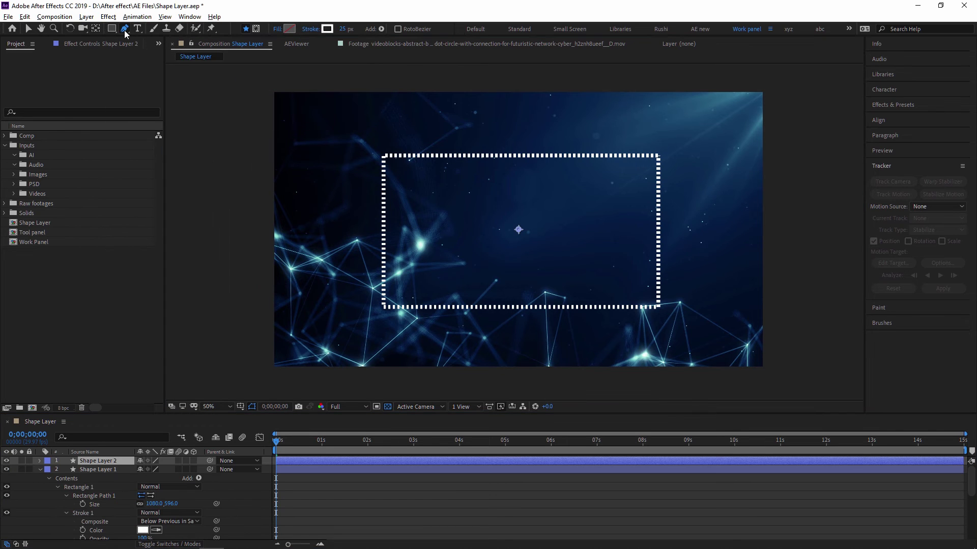
# Draw a ten-point wavy pen path across the top of the composition and select Shape Layer 2
pyautogui.click(264, 174)
pyautogui.click(296, 141)
pyautogui.click(344, 125)
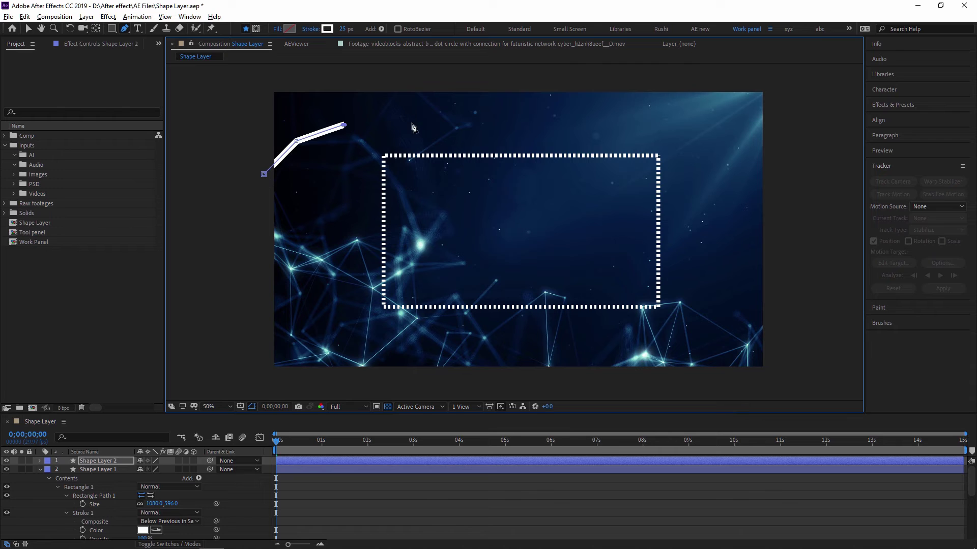
pyautogui.click(411, 123)
pyautogui.click(465, 125)
pyautogui.click(594, 135)
pyautogui.click(662, 139)
pyautogui.click(730, 131)
pyautogui.click(763, 120)
pyautogui.click(808, 91)
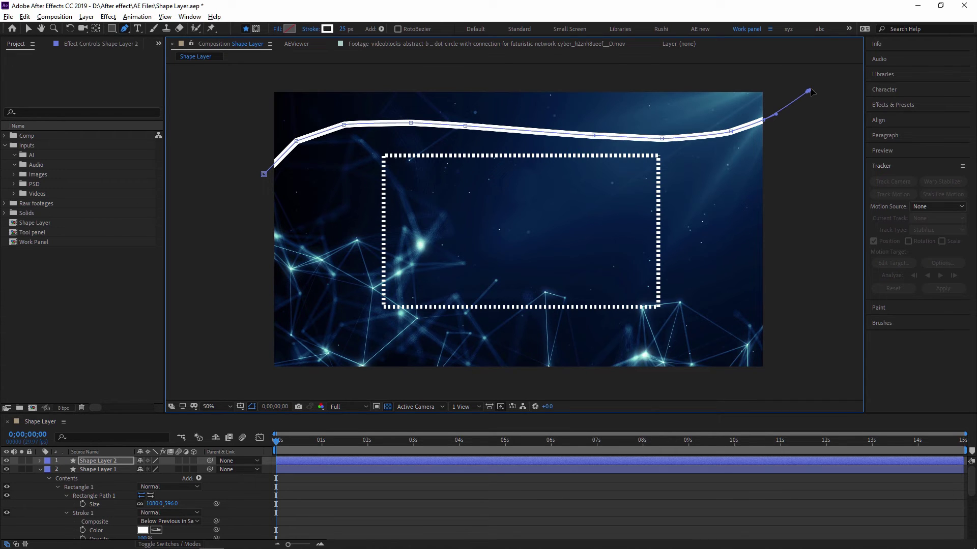
pyautogui.click(93, 461)
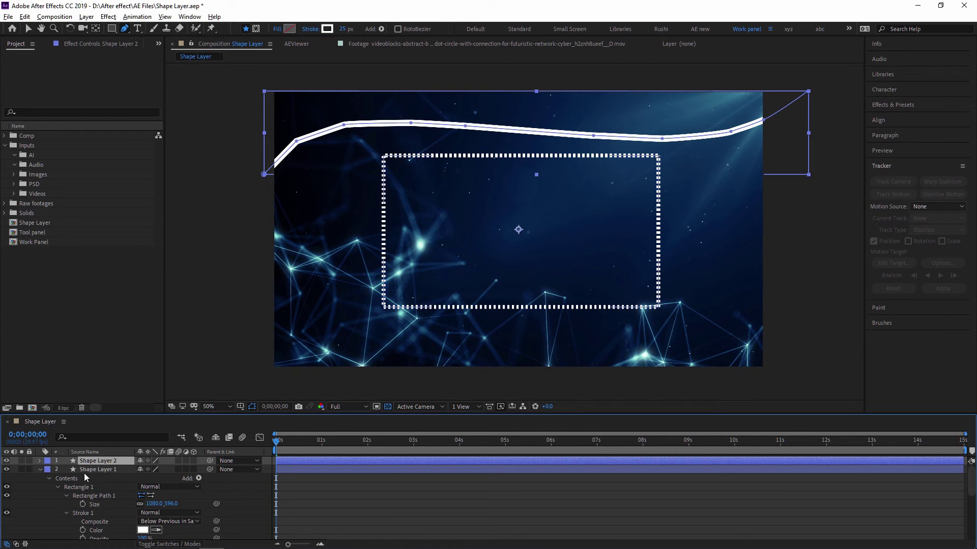
# Add dashes to Shape Layer 2's wavy stroke and drag the Offset to -686.0
pyautogui.press('u')
pyautogui.press('u')
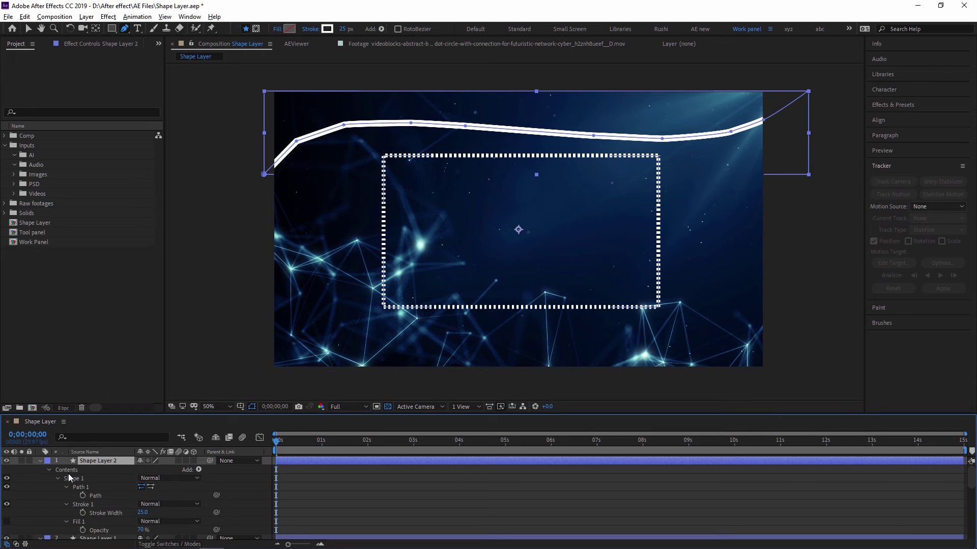
pyautogui.scroll(-1, 107, 488)
pyautogui.click(67, 478)
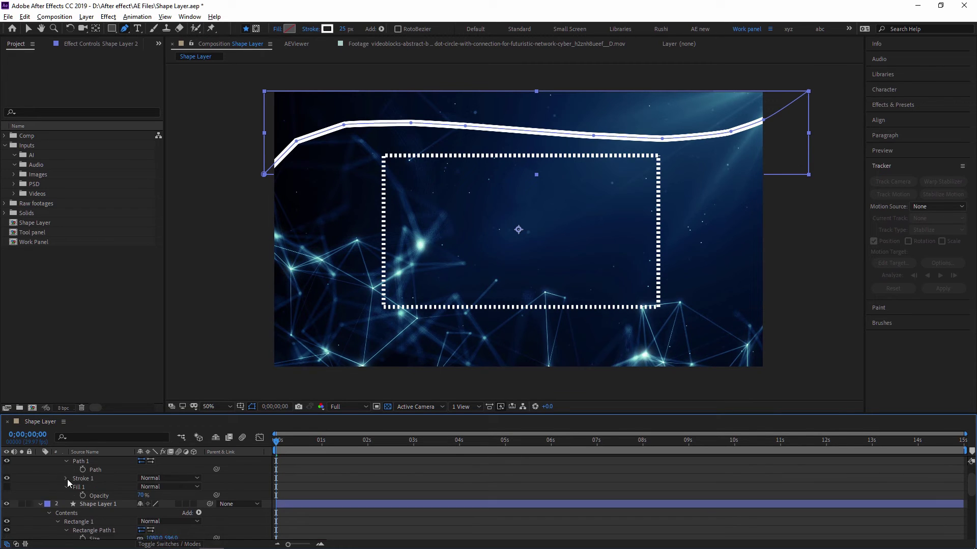
pyautogui.click(66, 478)
pyautogui.scroll(-1, 64, 484)
pyautogui.click(141, 535)
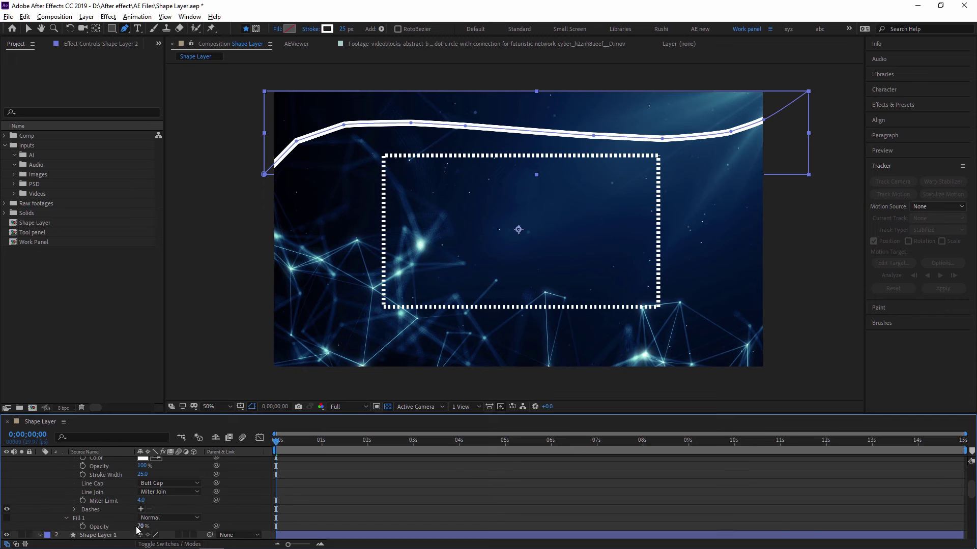
pyautogui.scroll(-1, 153, 511)
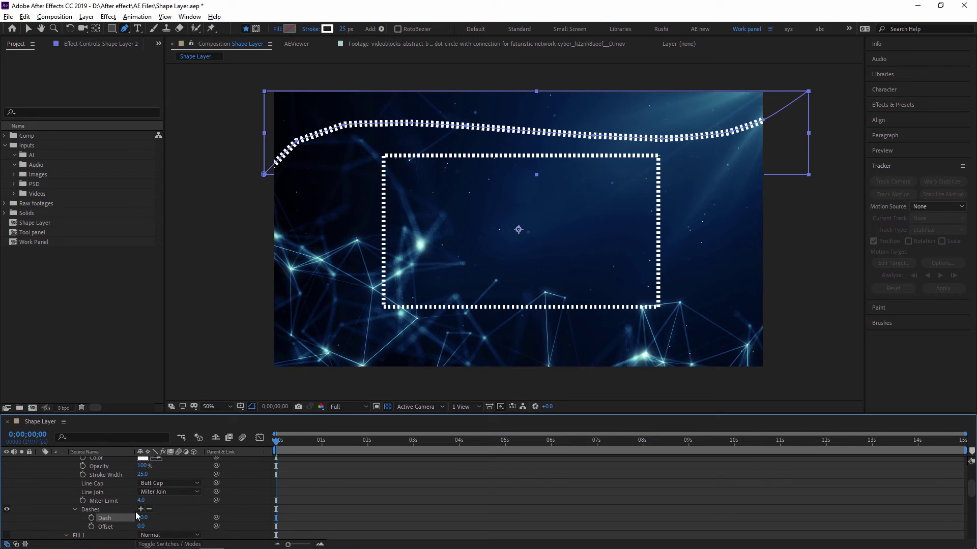
pyautogui.moveTo(141, 527)
pyautogui.mouseDown()
pyautogui.moveTo(199, 528)
pyautogui.moveTo(2, 510)
pyautogui.mouseUp()
pyautogui.moveTo(144, 526); pyautogui.dragTo(44, 522)
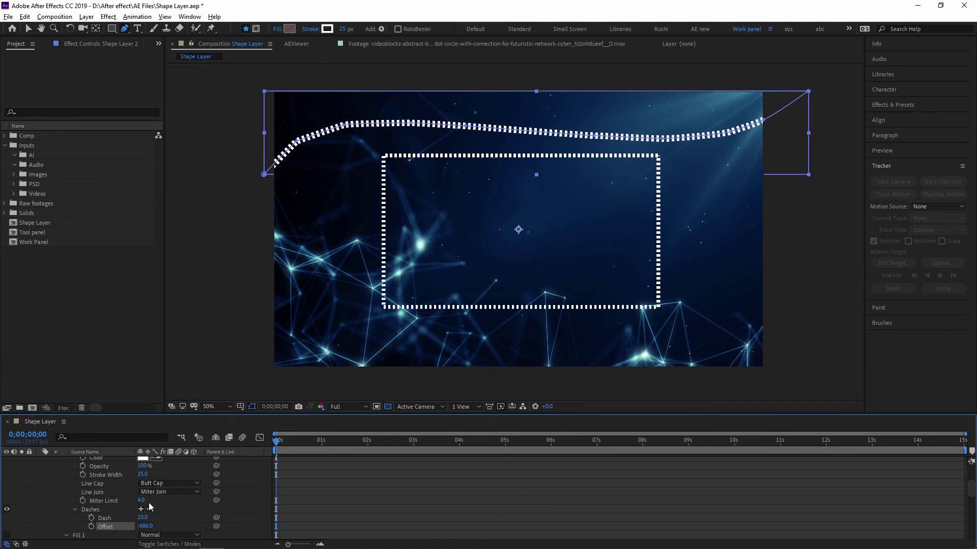
pyautogui.scroll(4, 177, 499)
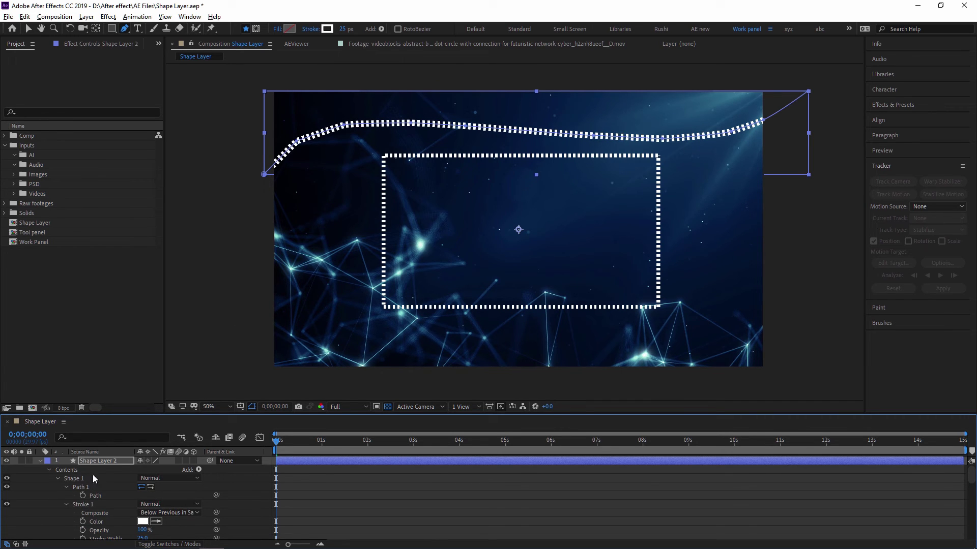
# Delete Shape Layer 2 and collapse Shape Layer 1's fill and property groups
pyautogui.keyDown('ctrl'); pyautogui.click(100, 461); pyautogui.keyUp('ctrl')
pyautogui.scroll(-3, 118, 487)
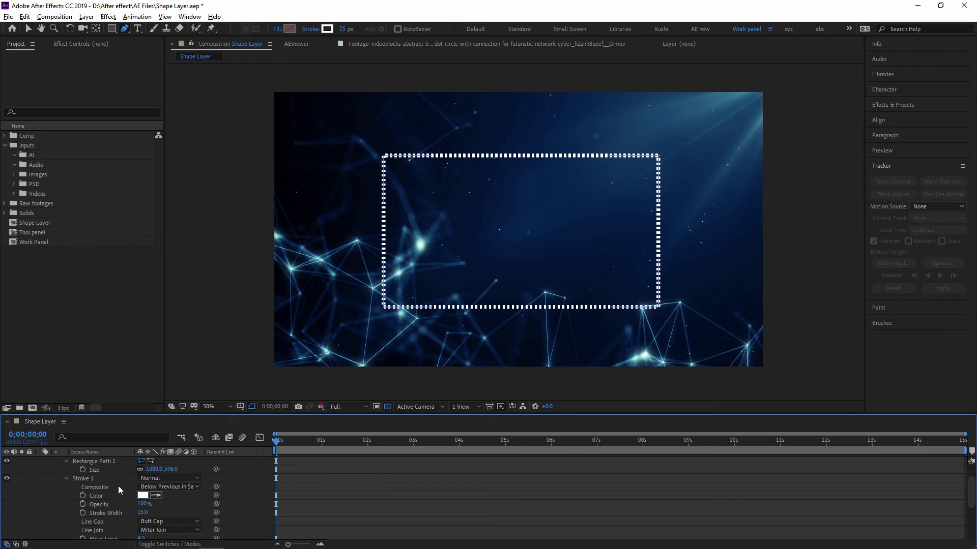
pyautogui.scroll(-2, 239, 521)
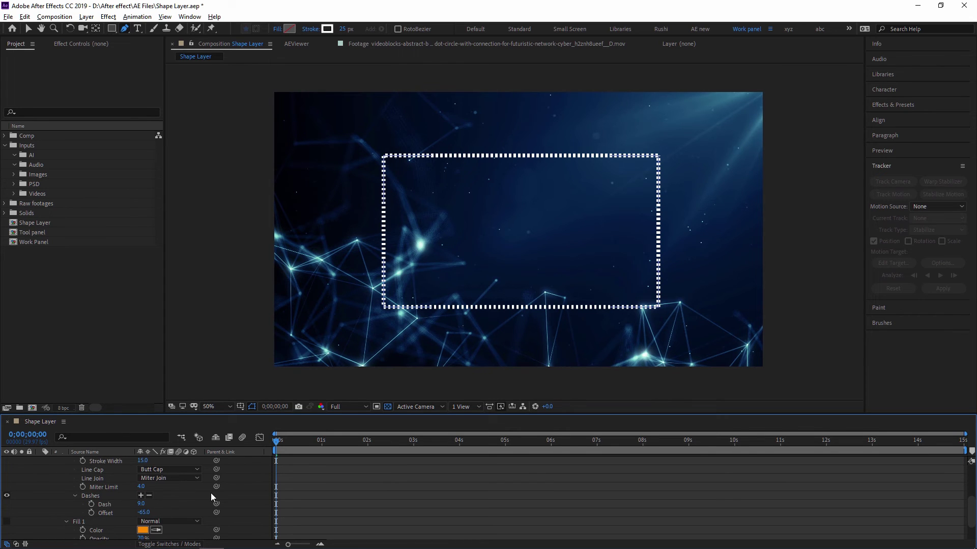
pyautogui.scroll(-1, 214, 489)
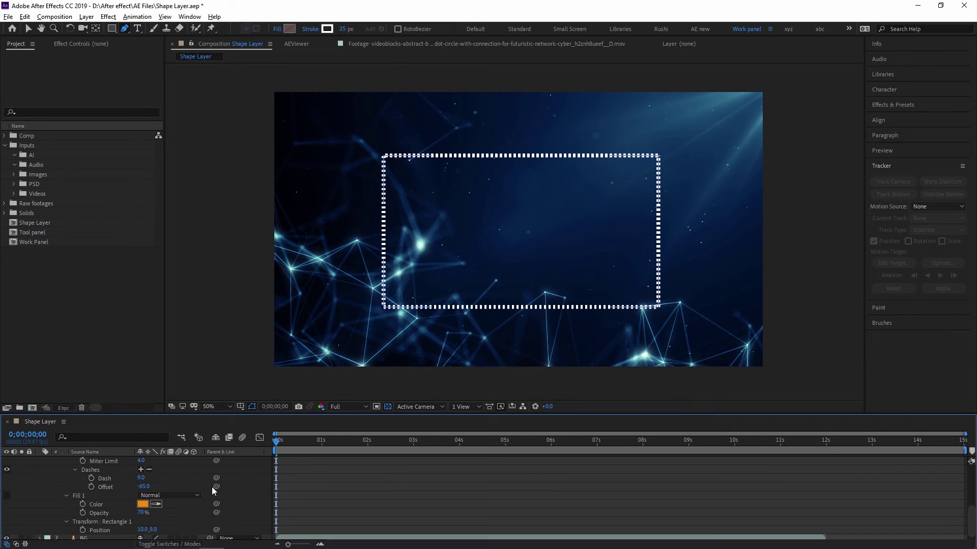
pyautogui.click(67, 519)
pyautogui.scroll(5, 218, 498)
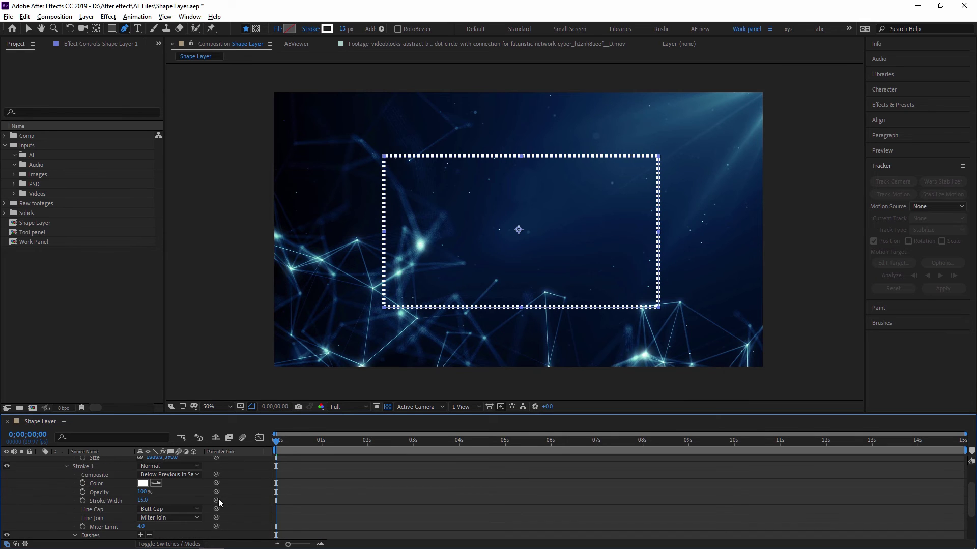
pyautogui.click(41, 461)
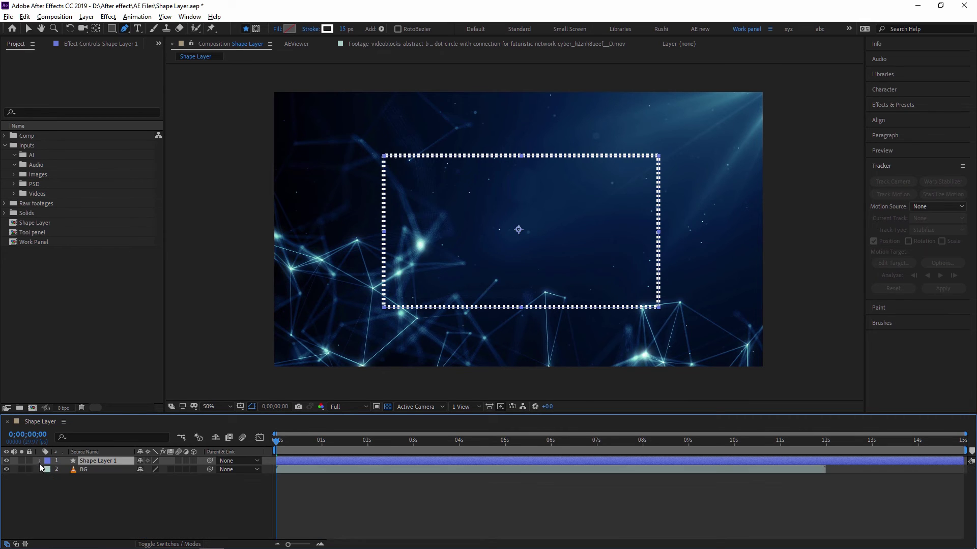
pyautogui.click(39, 462)
pyautogui.click(49, 470)
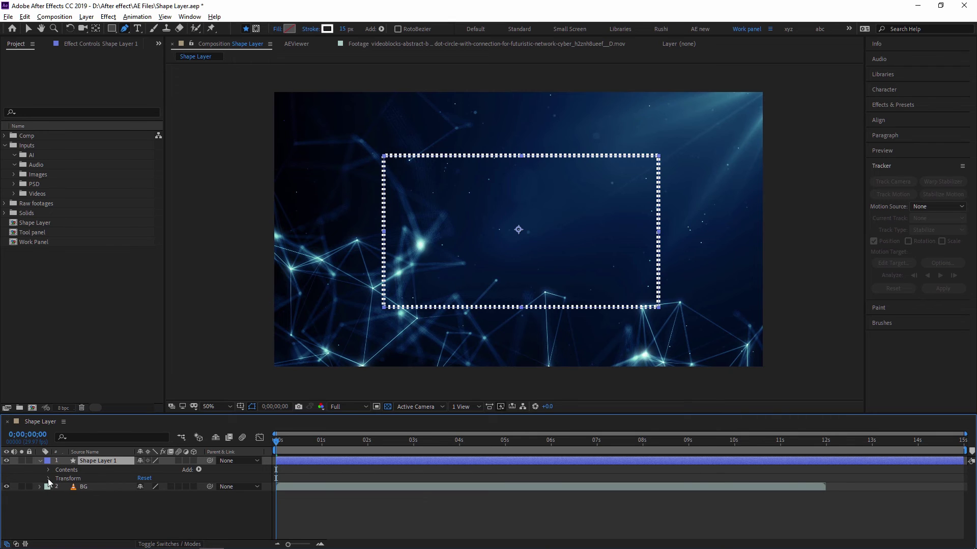
pyautogui.click(48, 478)
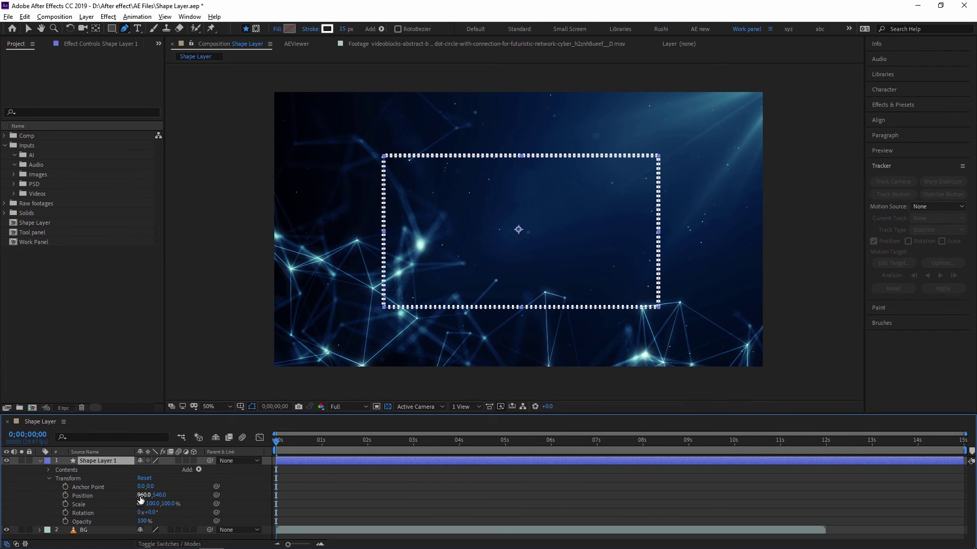
pyautogui.moveTo(141, 500); pyautogui.dragTo(143, 522)
pyautogui.click(190, 521)
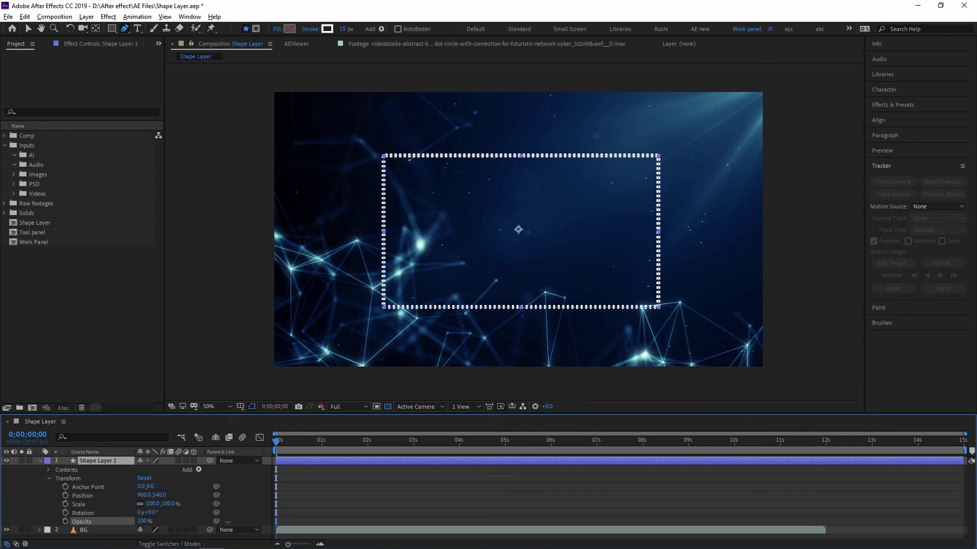
pyautogui.click(48, 470)
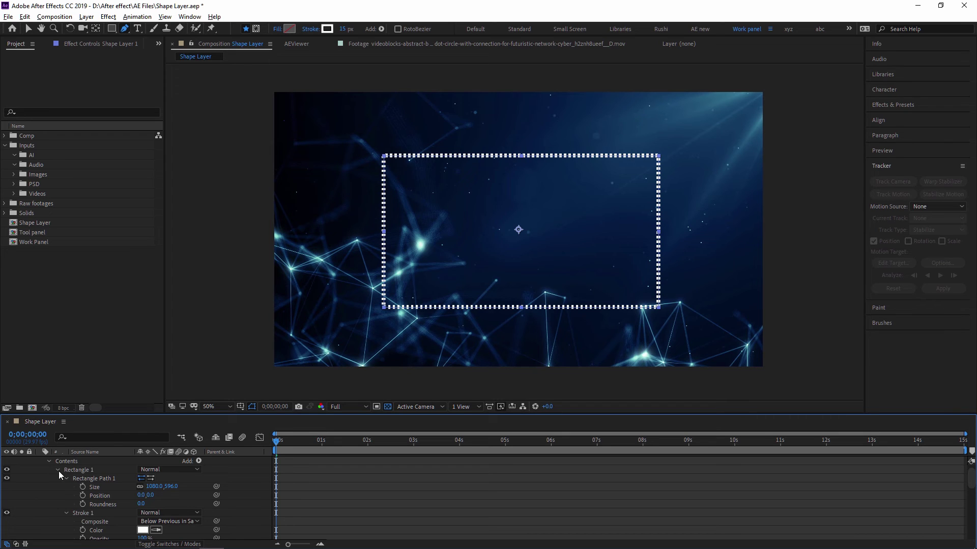
pyautogui.click(59, 471)
pyautogui.click(57, 475)
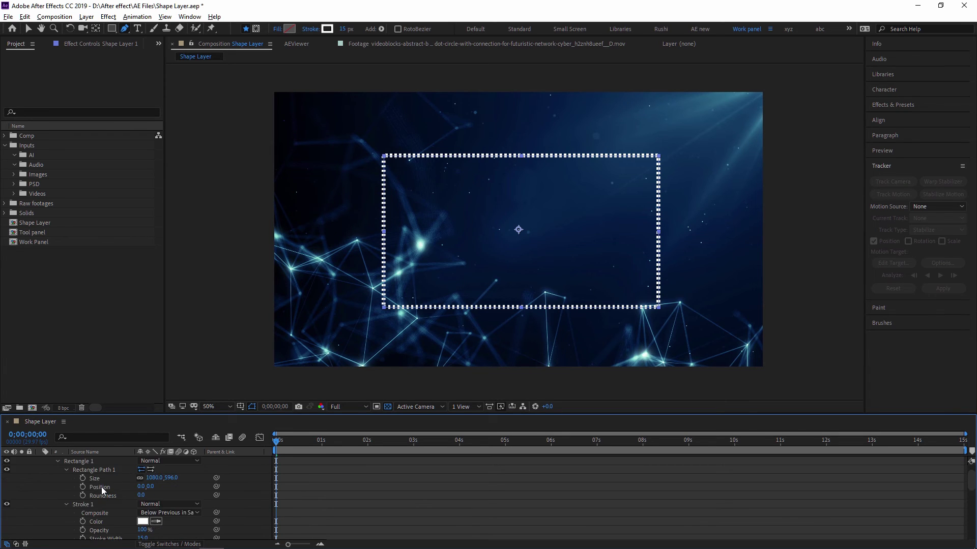
pyautogui.scroll(-4, 102, 487)
pyautogui.scroll(-1, 104, 488)
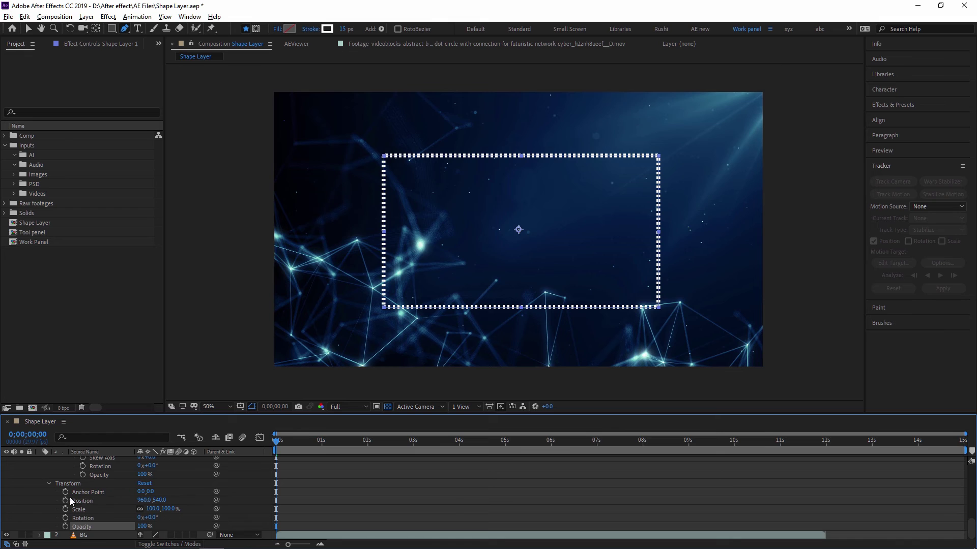
pyautogui.scroll(4, 99, 501)
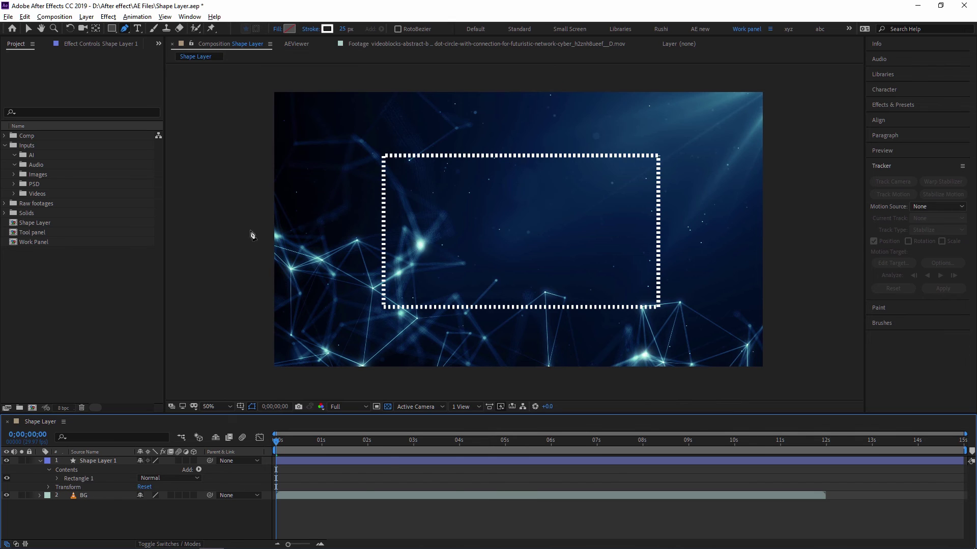
pyautogui.click(112, 29)
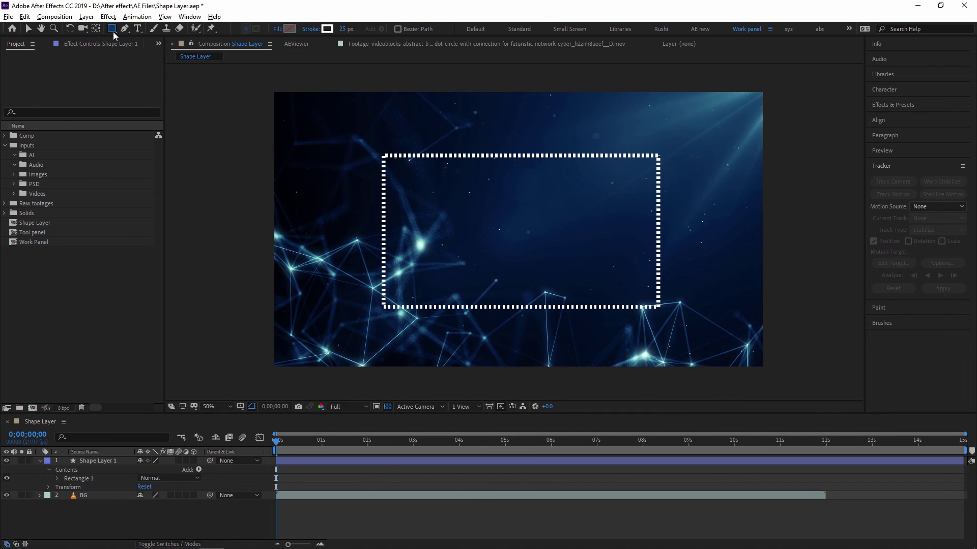
pyautogui.moveTo(114, 35); pyautogui.dragTo(165, 56)
pyautogui.click(165, 56)
pyautogui.moveTo(451, 187); pyautogui.dragTo(585, 261)
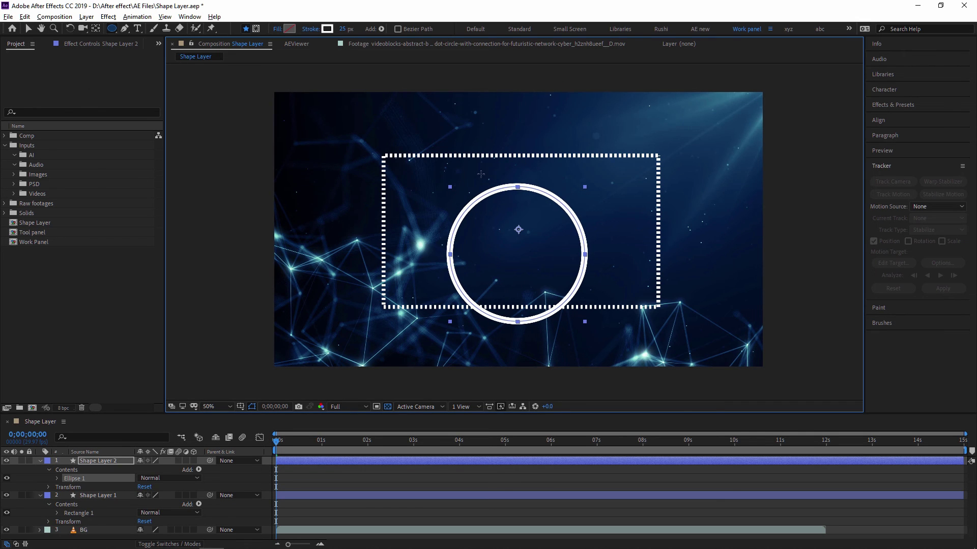
pyautogui.click(29, 29)
pyautogui.moveTo(532, 189); pyautogui.dragTo(533, 170)
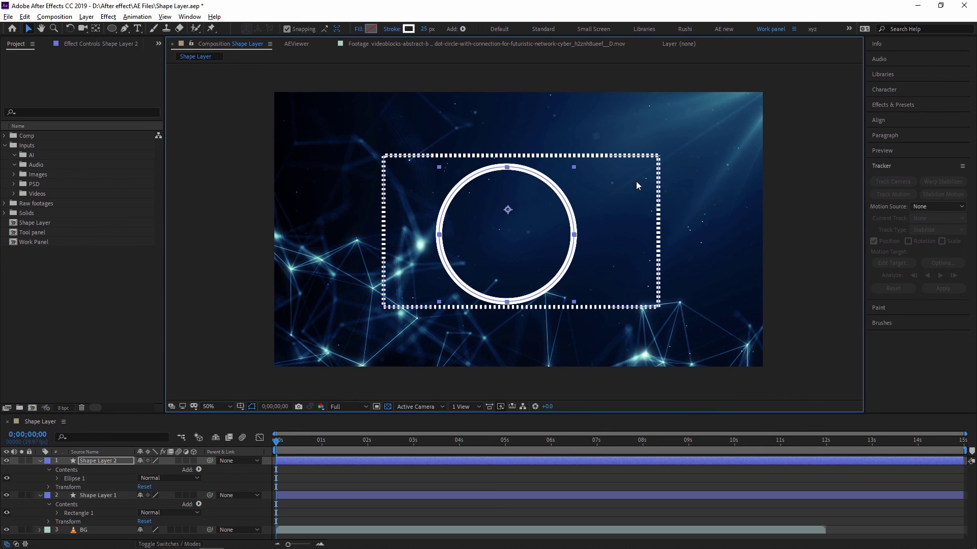
pyautogui.hotkey('shift', 'Right')
pyautogui.hotkey('shift', 'Right')
pyautogui.hotkey('shift', 'Right')
pyautogui.hotkey('shift', 'Up')
pyautogui.hotkey('shift', 'Up')
pyautogui.hotkey('shift', 'Left')
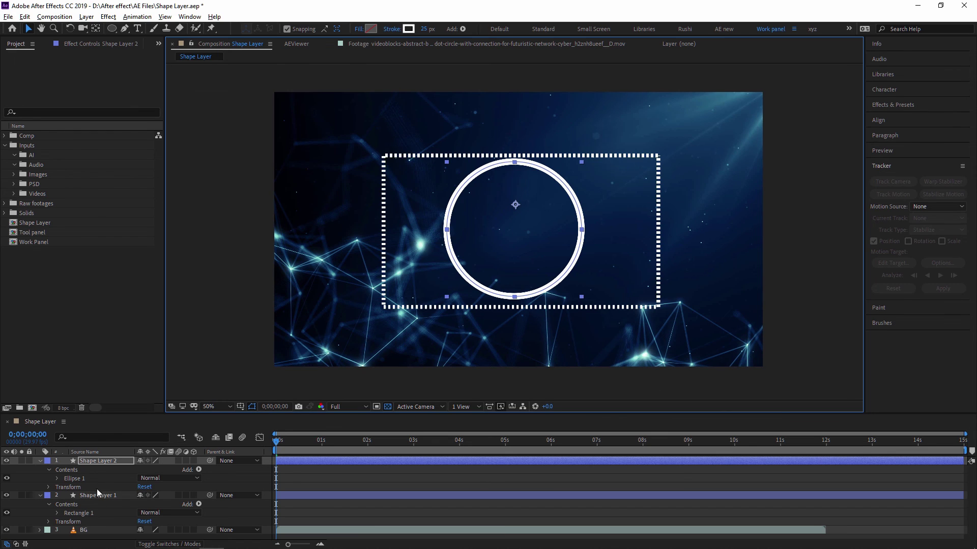
pyautogui.click(99, 462)
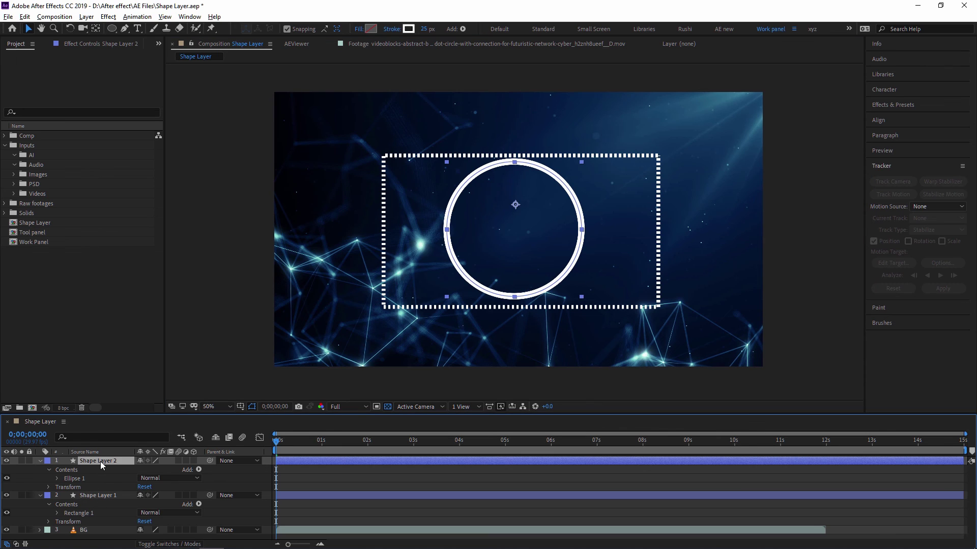
pyautogui.press('Delete')
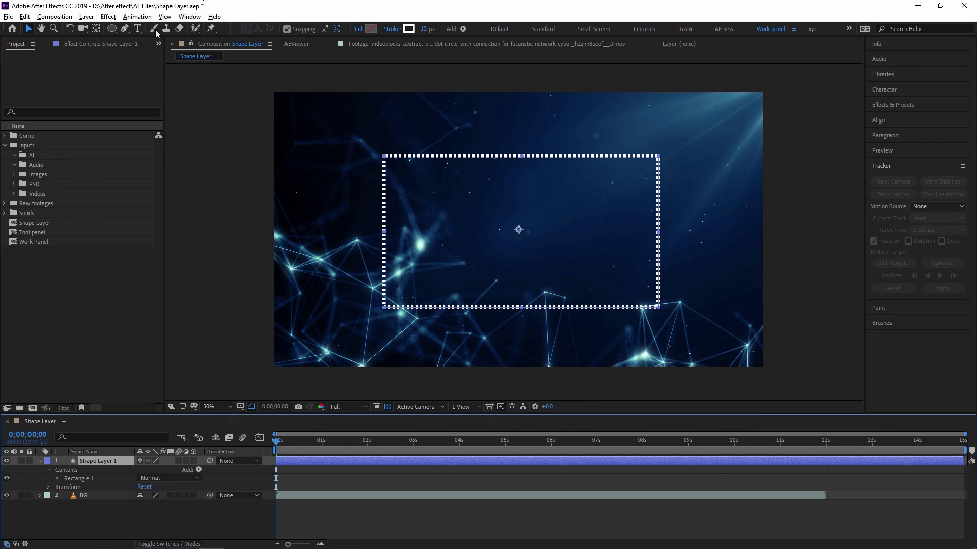
# Draw an ellipse inside the rectangle frame and set its stroke colour to red
pyautogui.click(111, 29)
pyautogui.moveTo(459, 167); pyautogui.dragTo(574, 298)
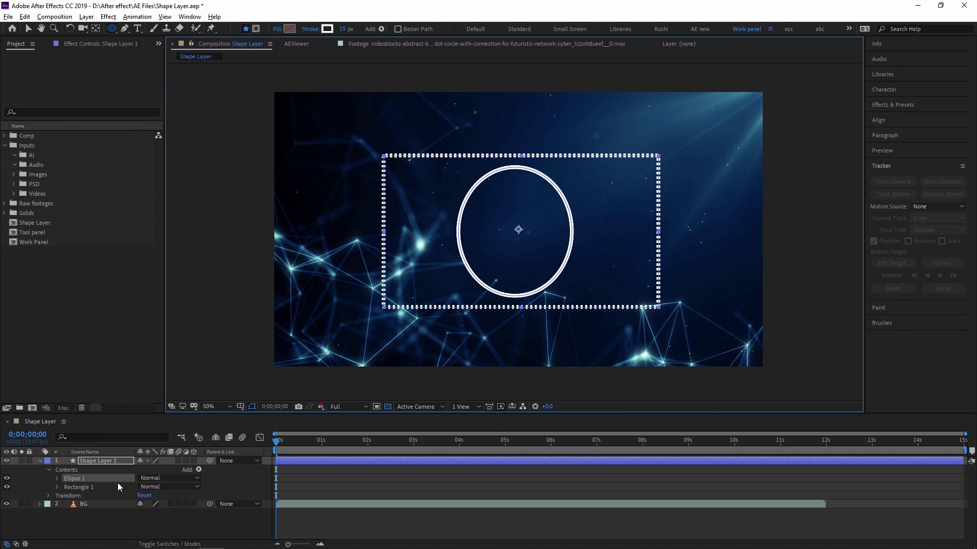
pyautogui.click(56, 478)
pyautogui.click(66, 495)
pyautogui.scroll(-2, 68, 495)
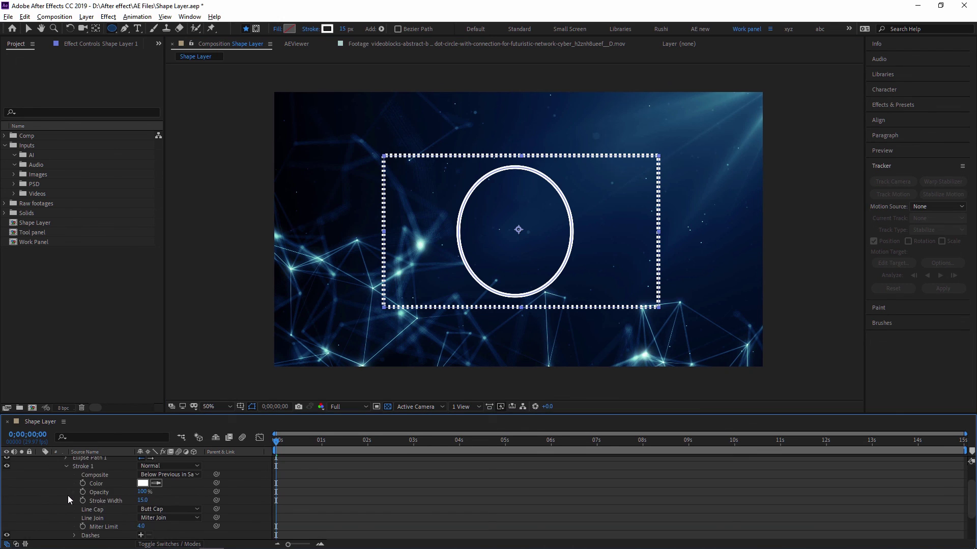
pyautogui.click(143, 483)
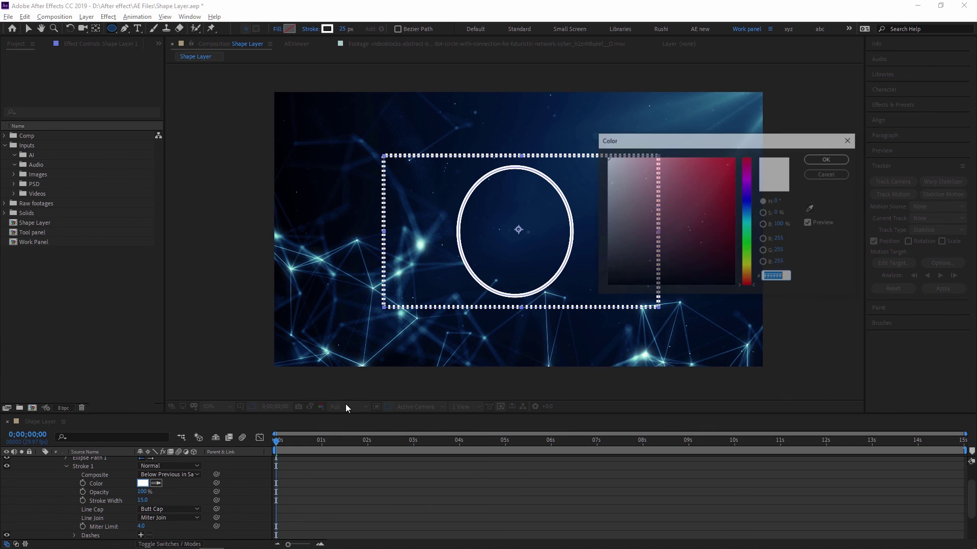
pyautogui.click(734, 158)
pyautogui.click(845, 160)
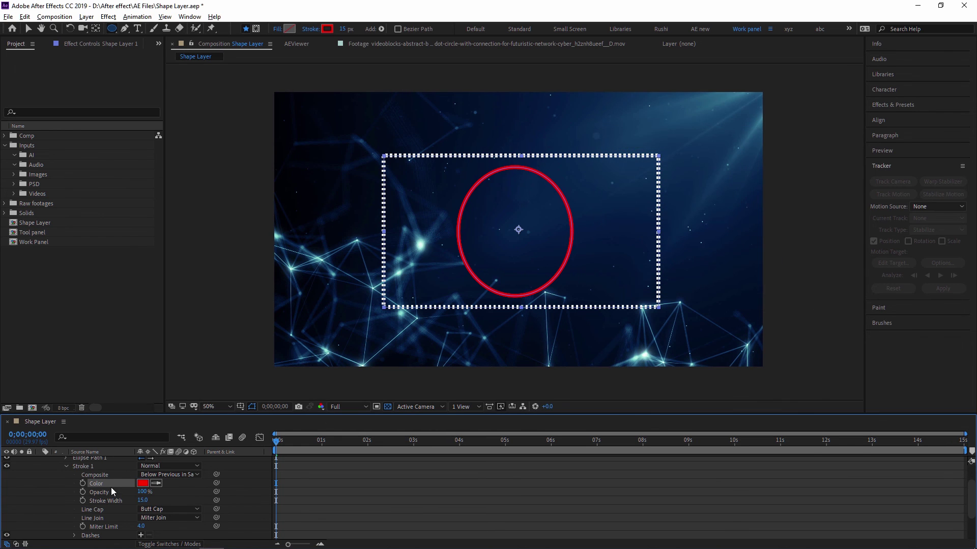
# Make the ellipse's stroke dashed and eyedrop a dark grey stroke colour
pyautogui.scroll(-2, 113, 488)
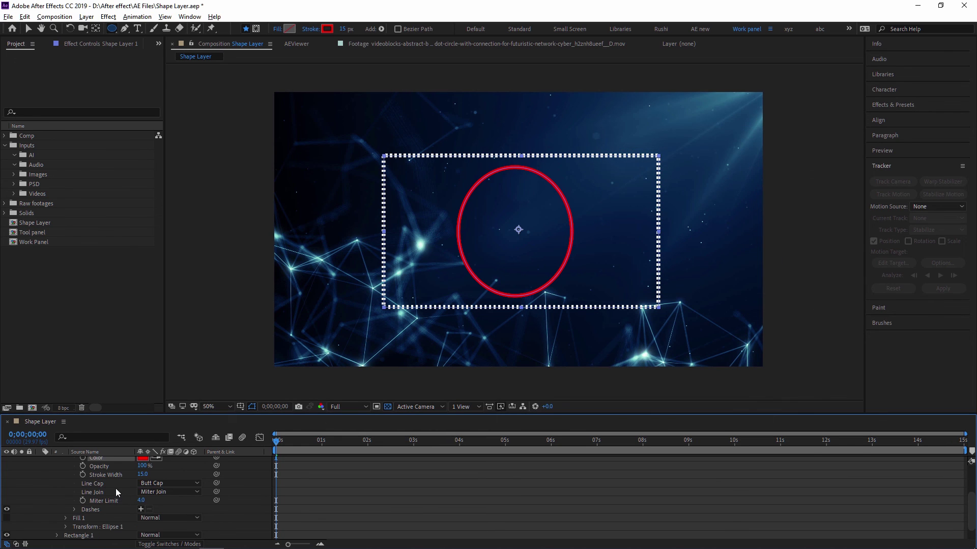
pyautogui.click(141, 510)
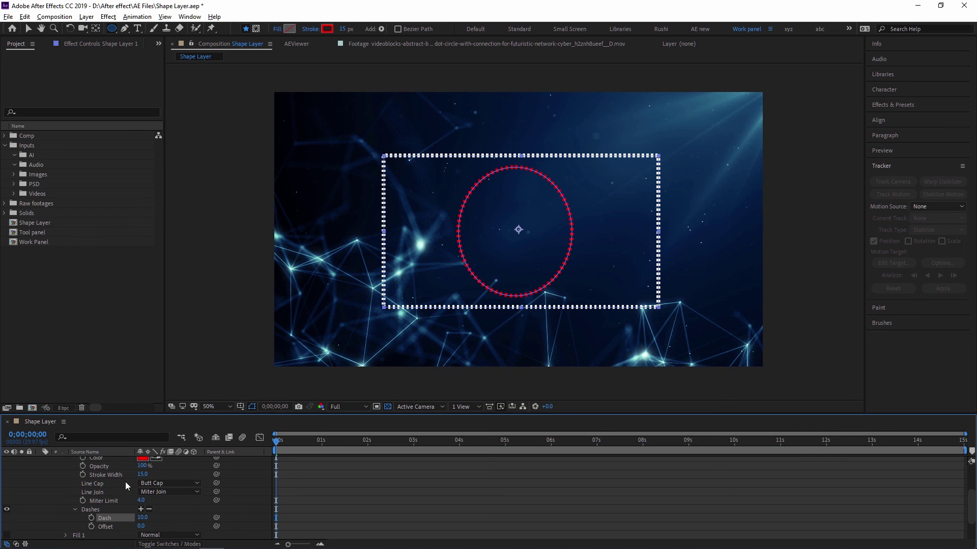
pyautogui.scroll(2, 153, 508)
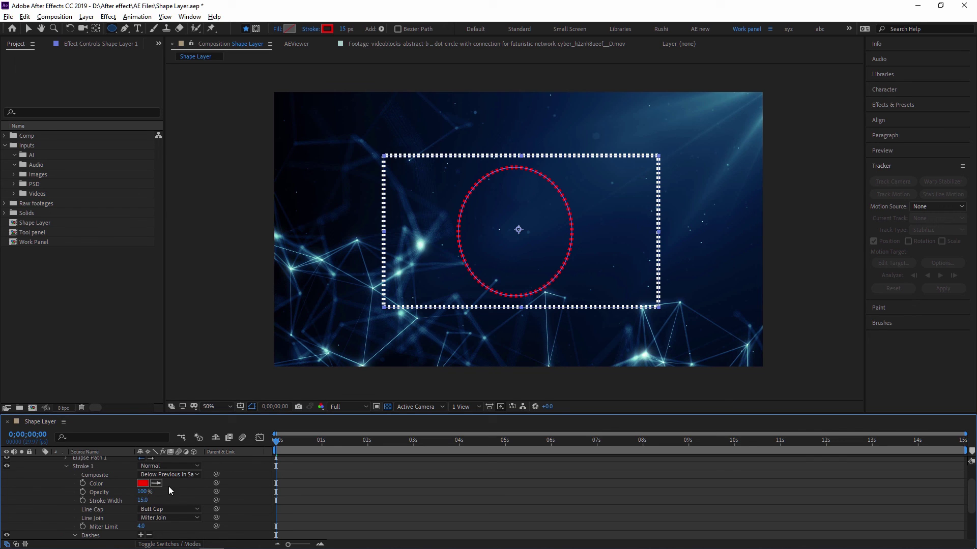
pyautogui.click(157, 484)
pyautogui.click(183, 489)
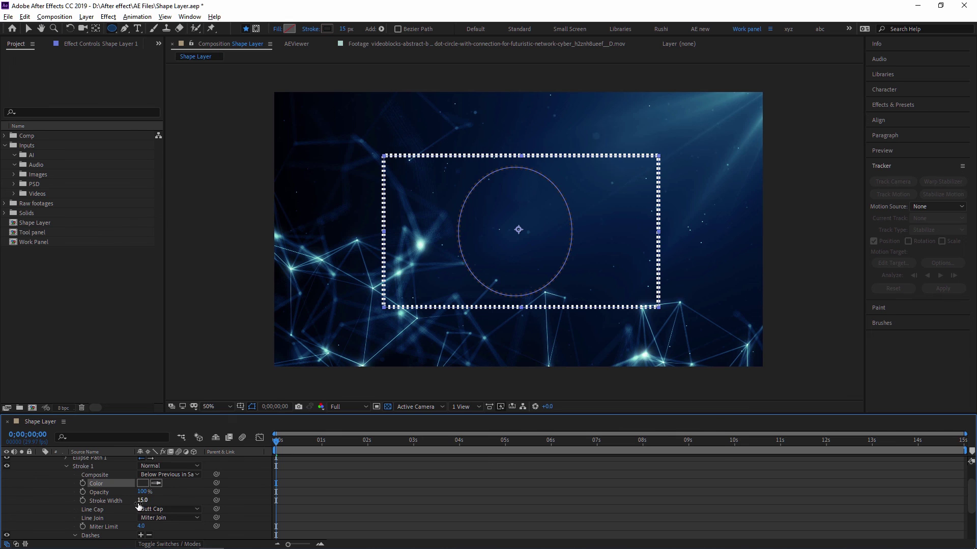
# Set the ring's stroke width to 28 px and its colour to white
pyautogui.moveTo(142, 501)
pyautogui.mouseDown()
pyautogui.moveTo(156, 499)
pyautogui.moveTo(144, 499)
pyautogui.mouseUp()
pyautogui.click(142, 483)
pyautogui.moveTo(618, 185); pyautogui.dragTo(559, 105)
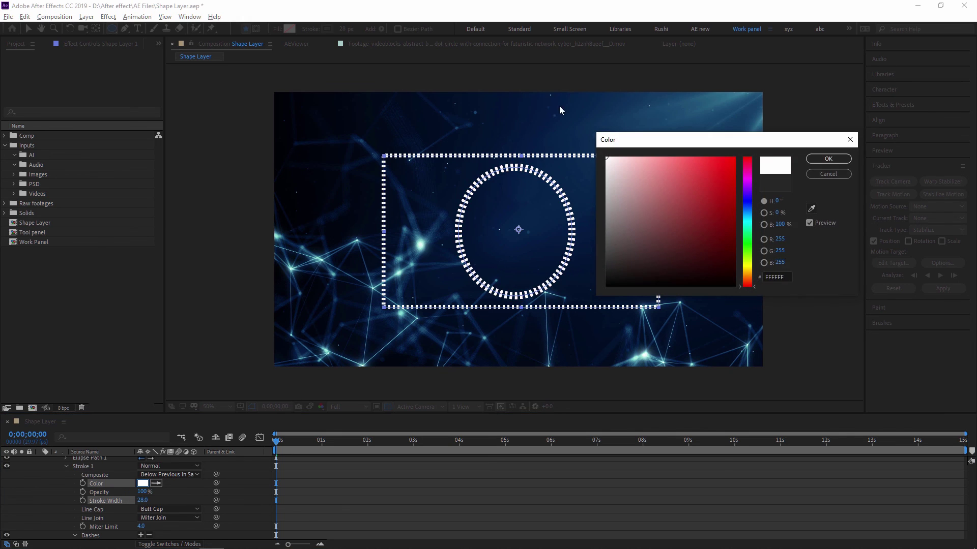
pyautogui.click(828, 159)
# Set the Ellipse 1 transform opacity to 51%
pyautogui.scroll(-4, 217, 484)
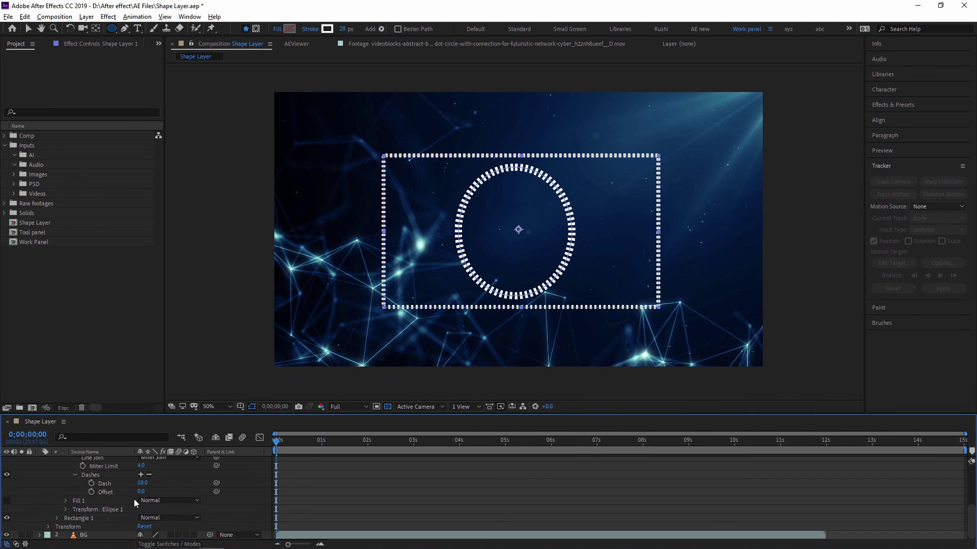
pyautogui.click(65, 509)
pyautogui.scroll(-2, 84, 505)
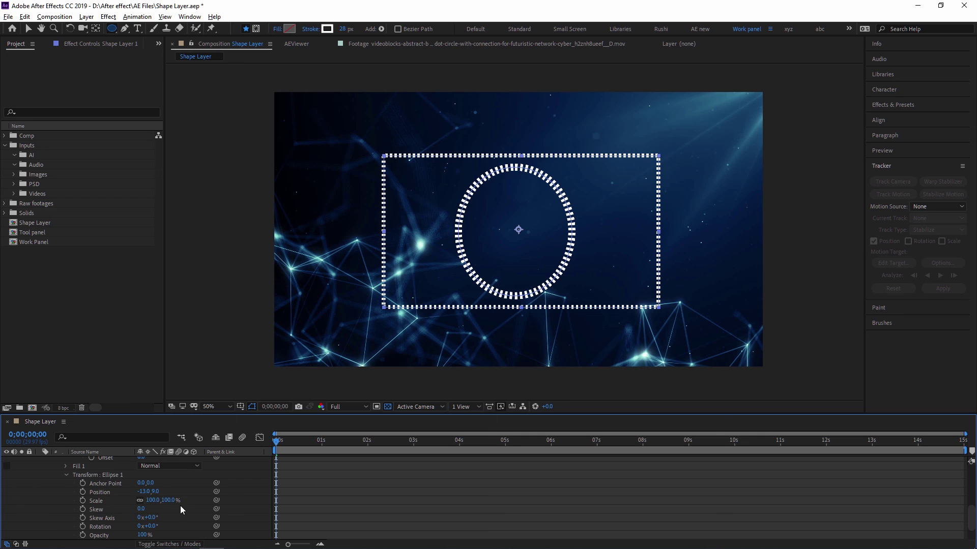
pyautogui.scroll(-2, 181, 504)
pyautogui.moveTo(144, 509)
pyautogui.mouseDown()
pyautogui.moveTo(100, 510)
pyautogui.moveTo(136, 506)
pyautogui.mouseUp()
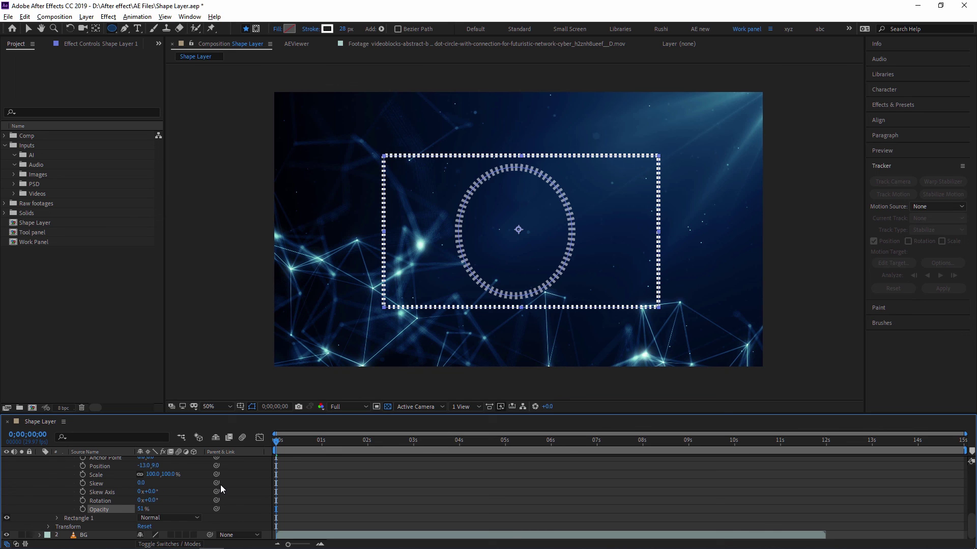
pyautogui.press('.')
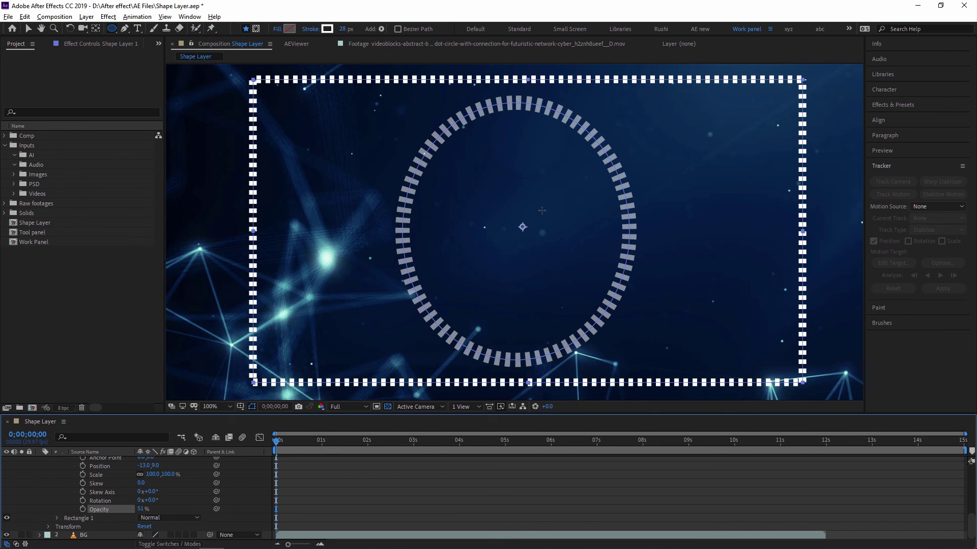
pyautogui.press(',')
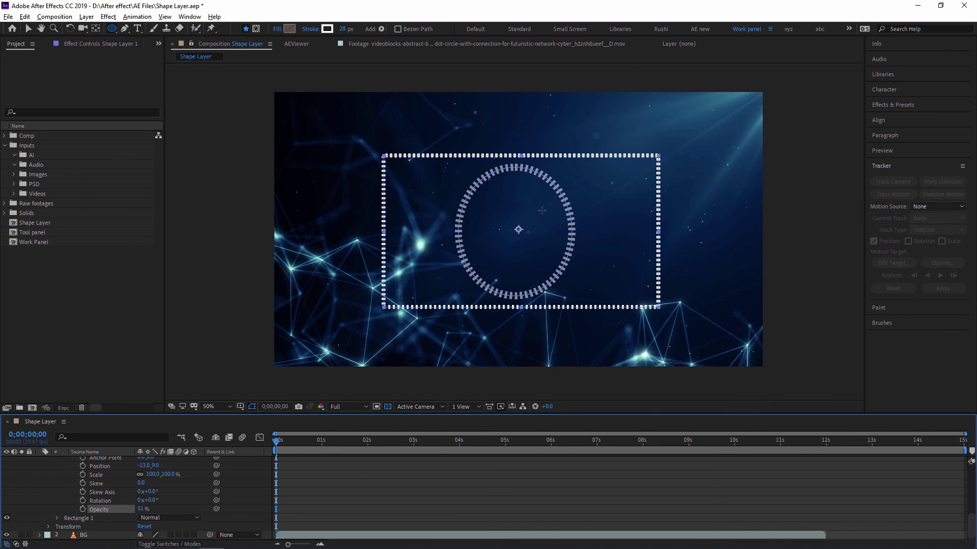